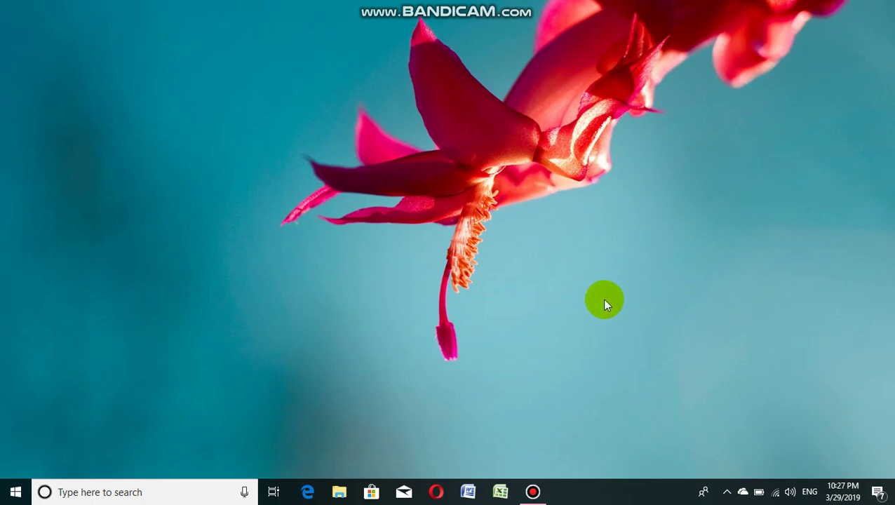
Launch Excel 2007 from the taskbar to get a blank workbook.
left_click(500, 492)
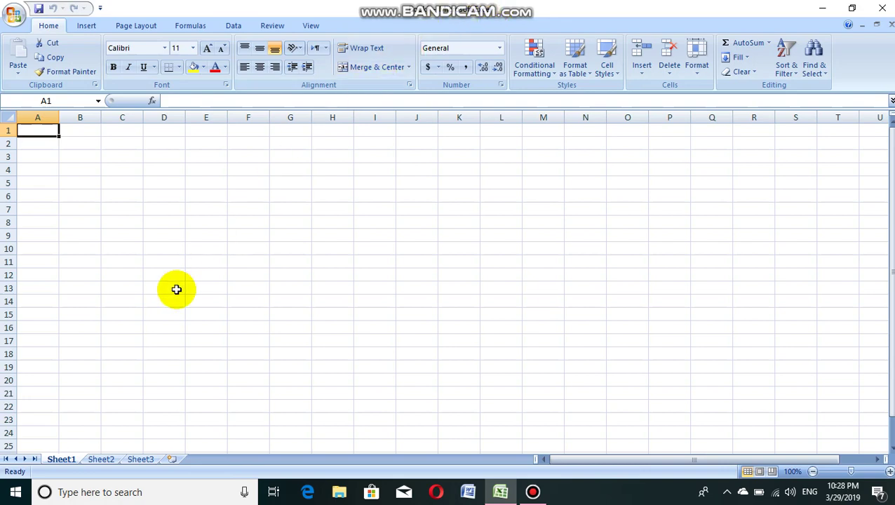
left_click(122, 495)
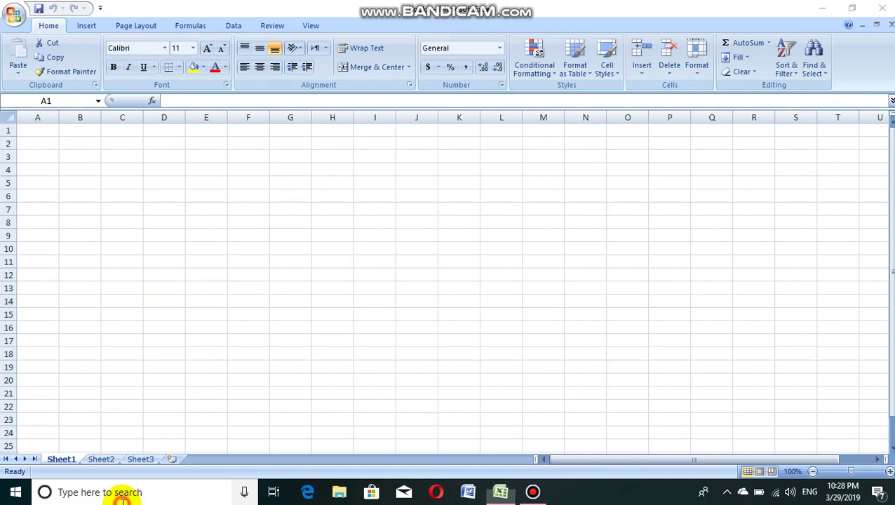
type("ms")
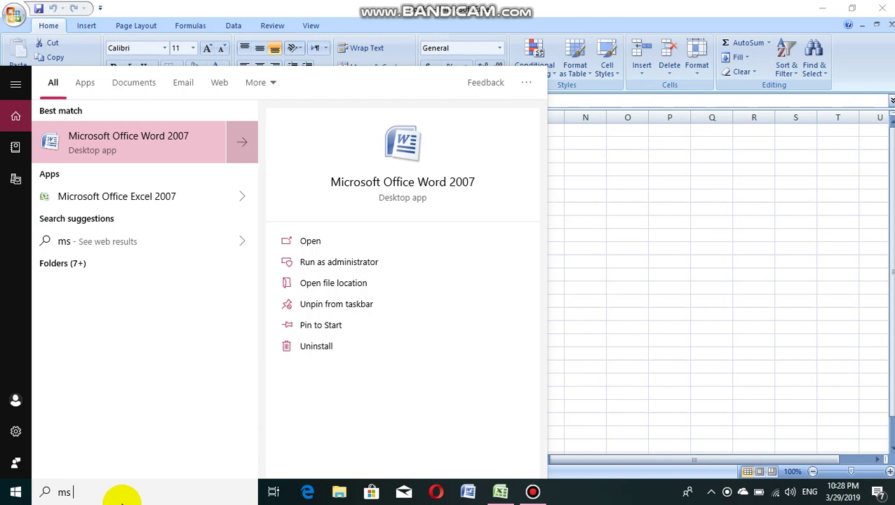
type(" e")
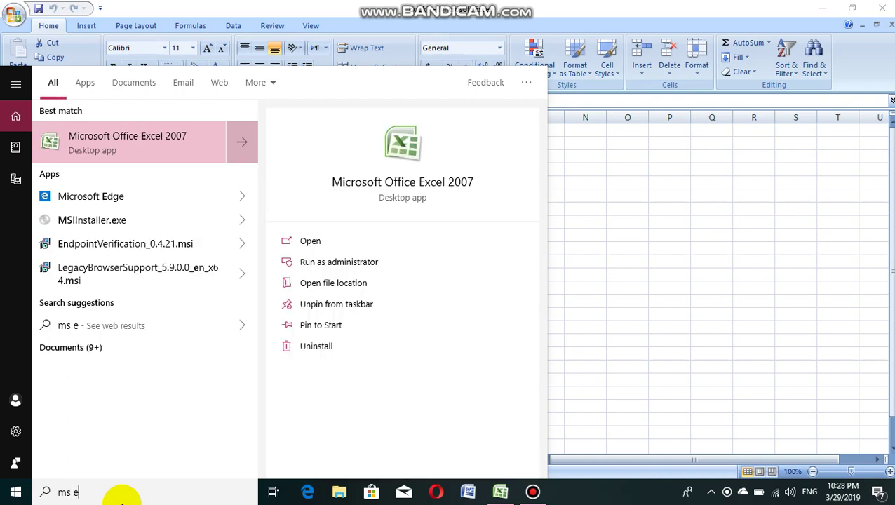
type("x")
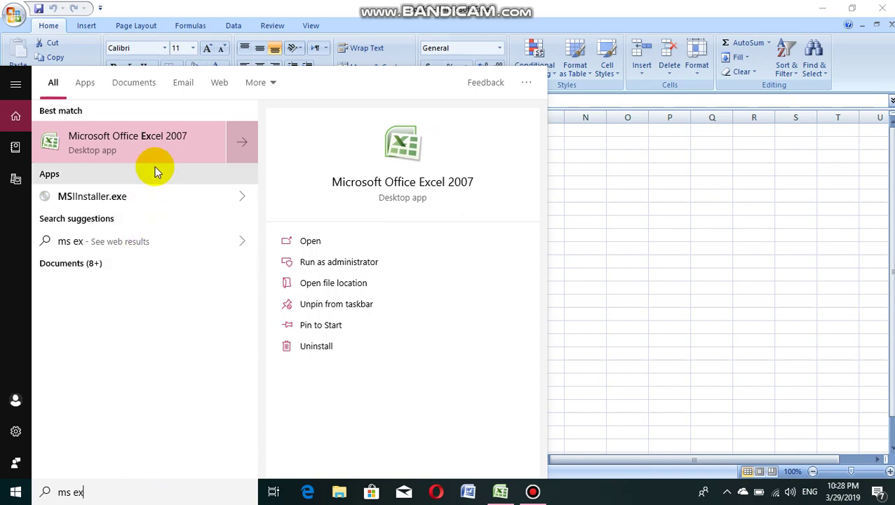
left_click(632, 230)
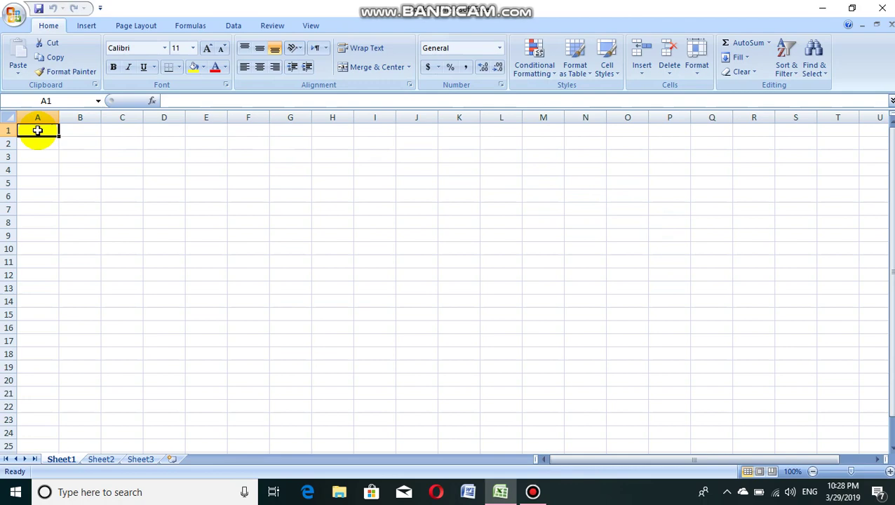
Enter the headers Name in A1 and AM in B1.
type("N")
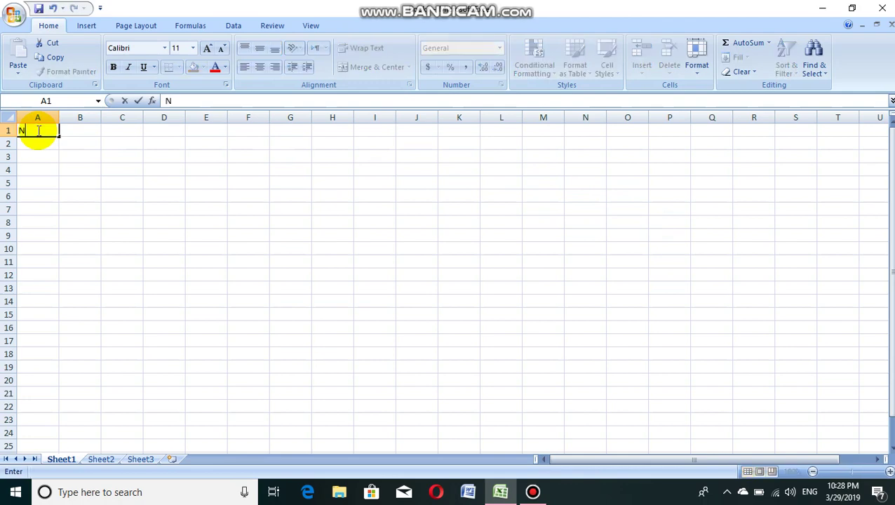
type("a")
type("m")
type("e")
left_click(64, 130)
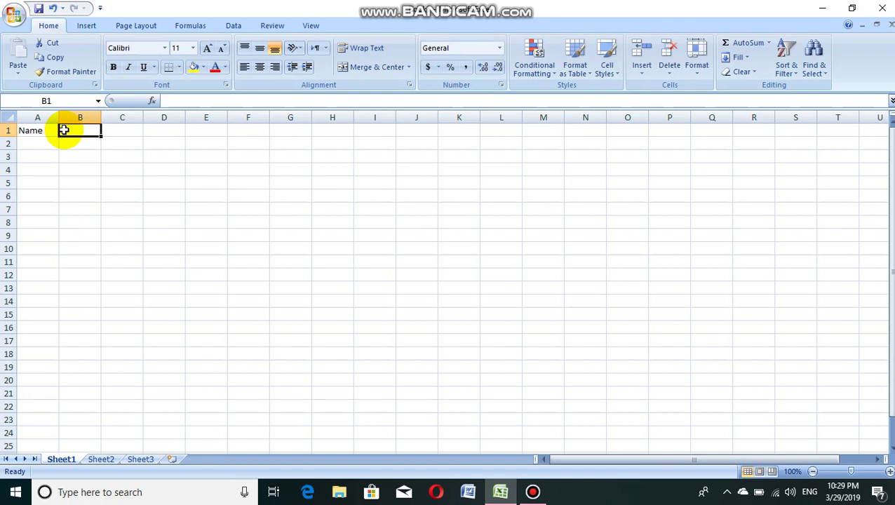
type("am")
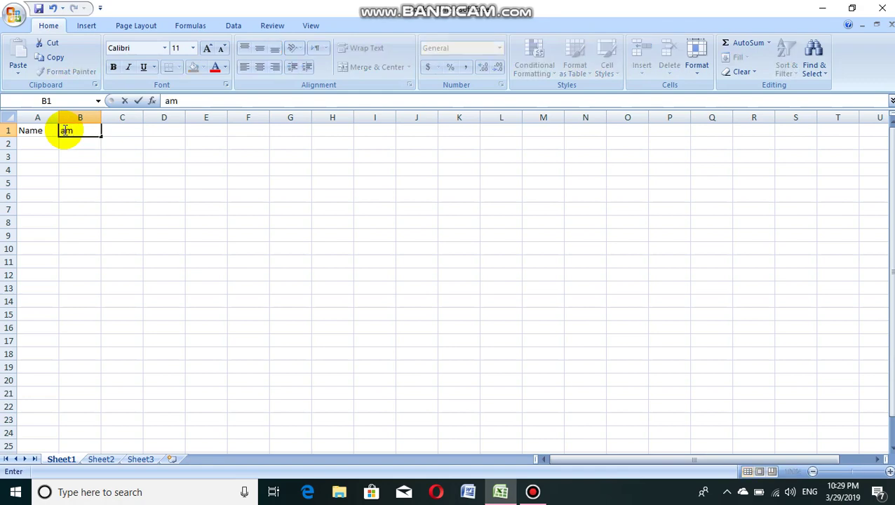
key("BackSpace")
type("A")
key("BackSpace")
key("BackSpace")
type("AM")
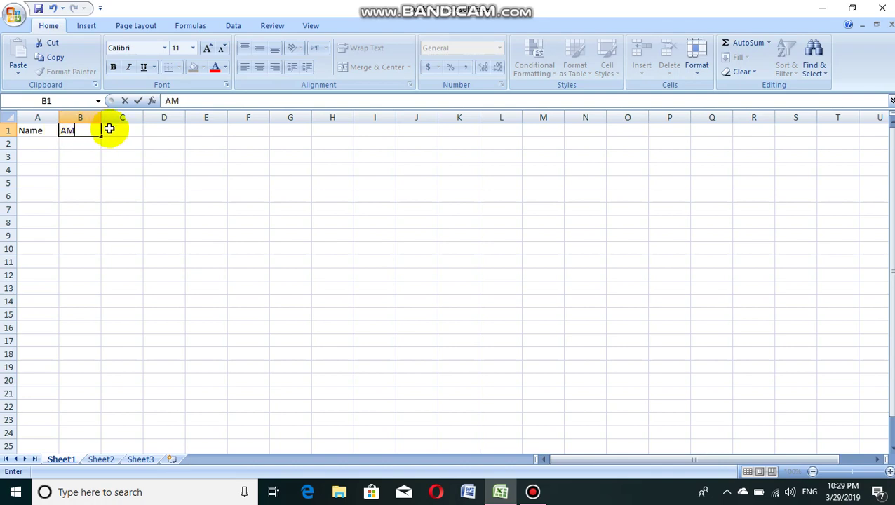
left_click(109, 129)
Enter the subject headers EN, MA, SC, CIV and ART in C1 through G1.
type("EN")
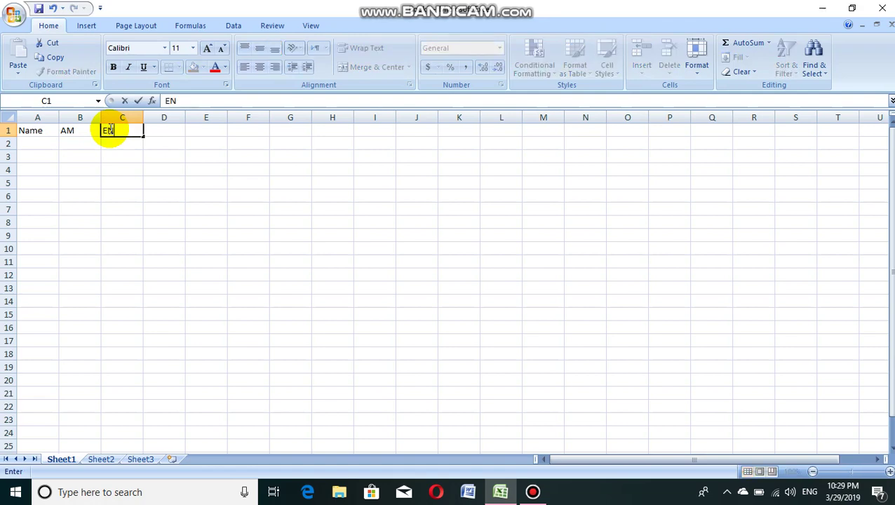
left_click(148, 132)
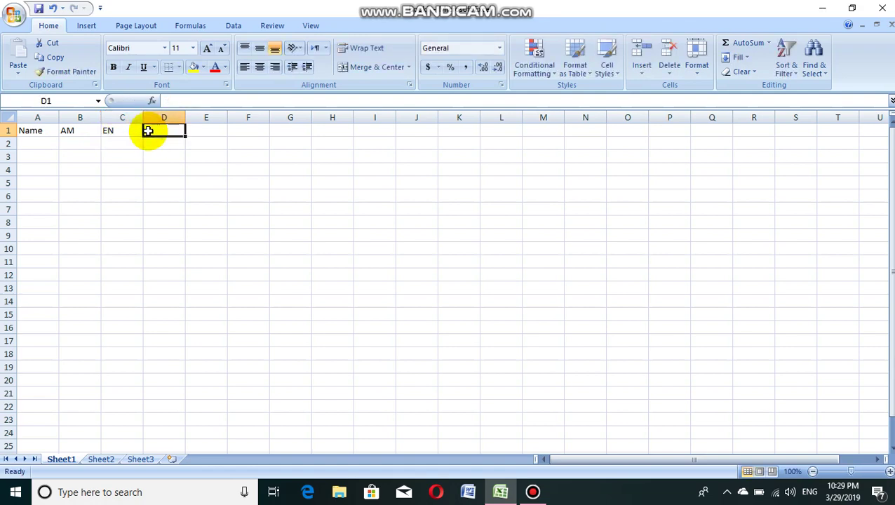
type("MA")
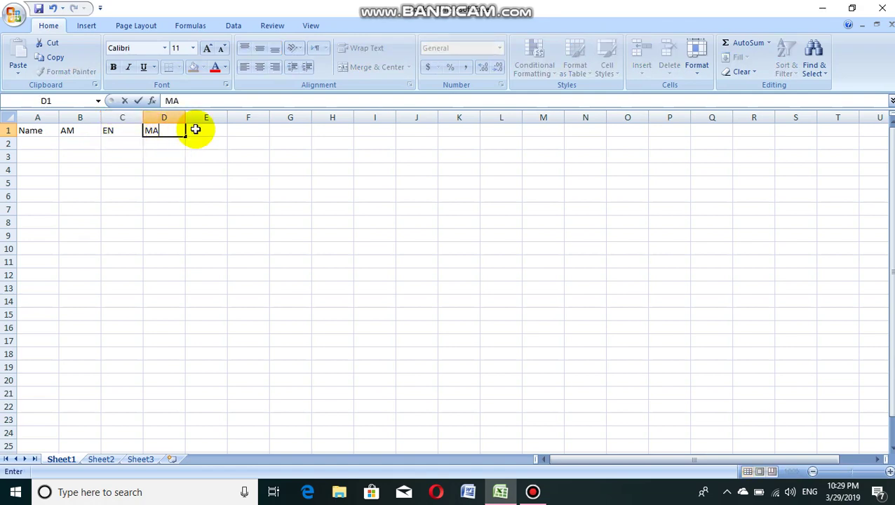
left_click(195, 132)
type("SC")
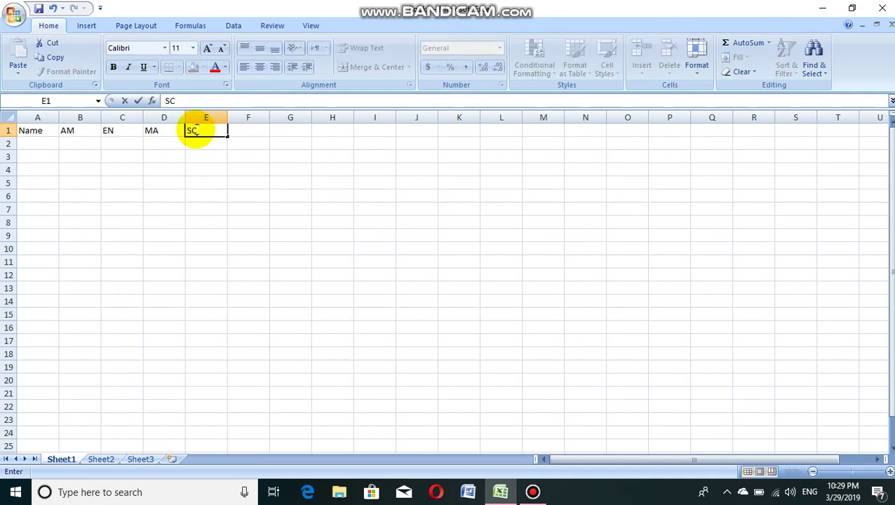
left_click(240, 134)
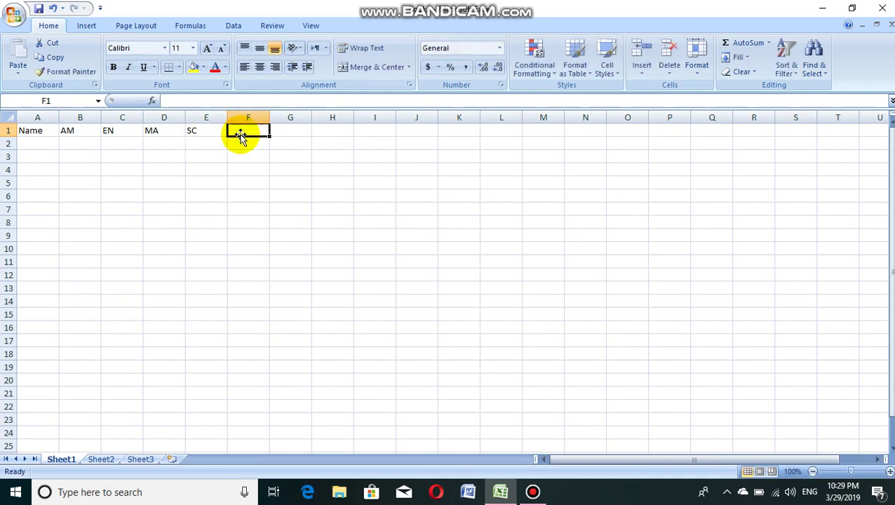
type("CIV")
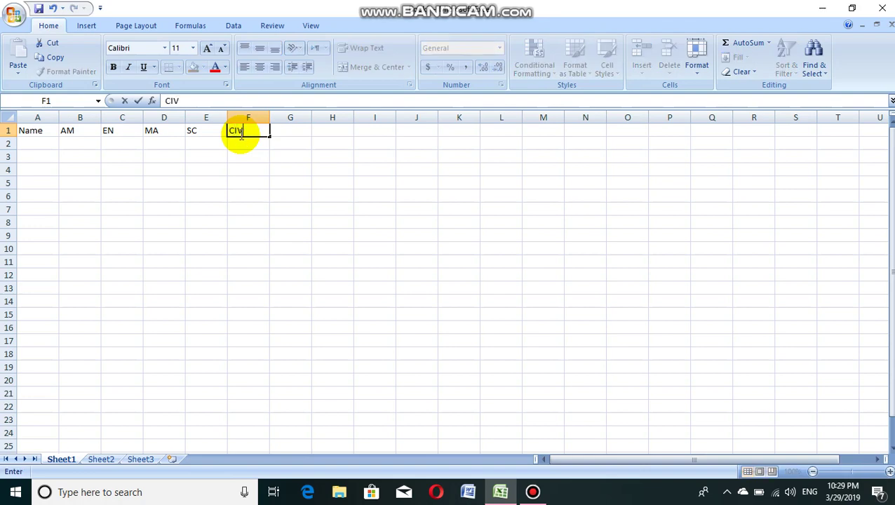
left_click(281, 132)
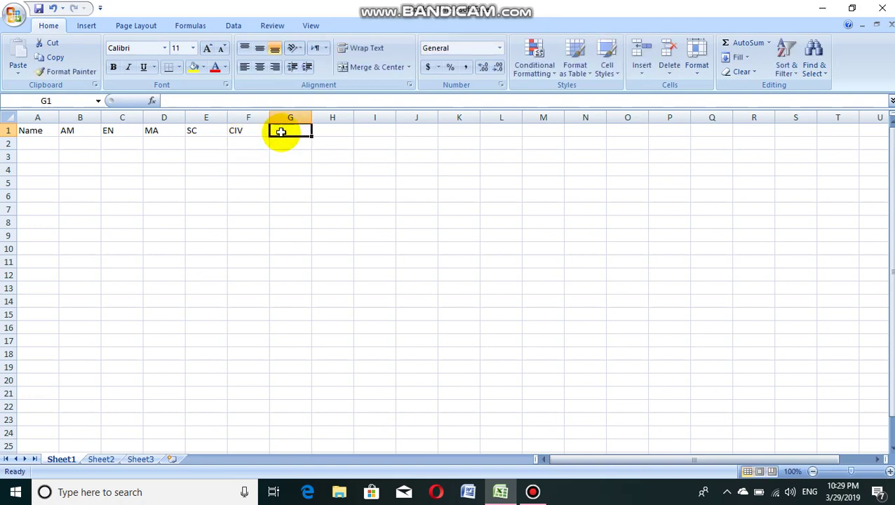
type("A")
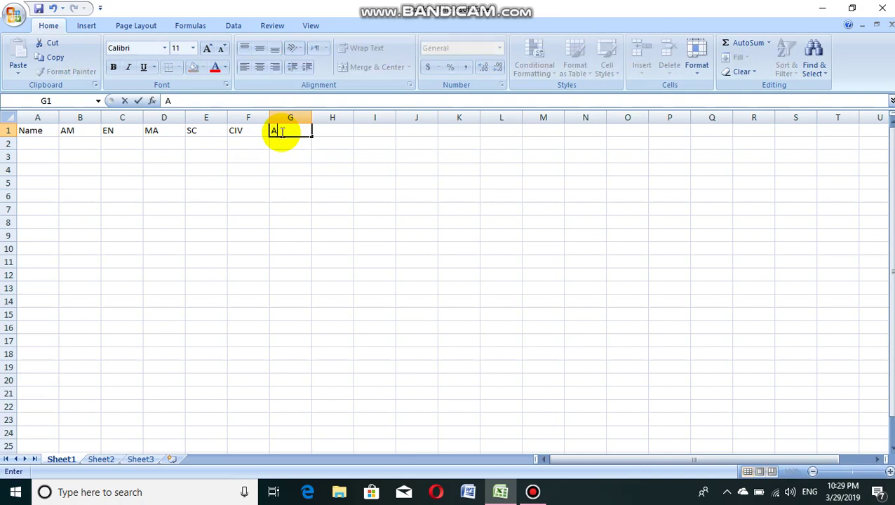
type("RT")
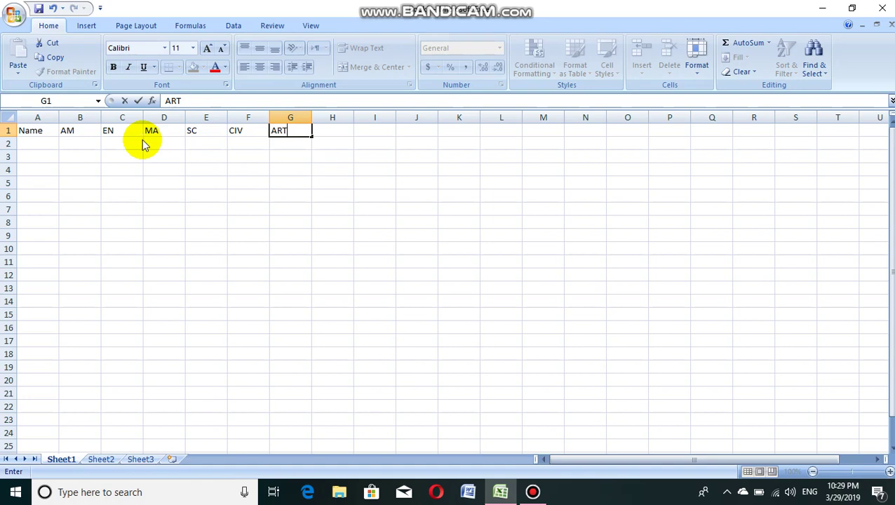
Enter the first two student names in A2 and A3.
left_click(46, 143)
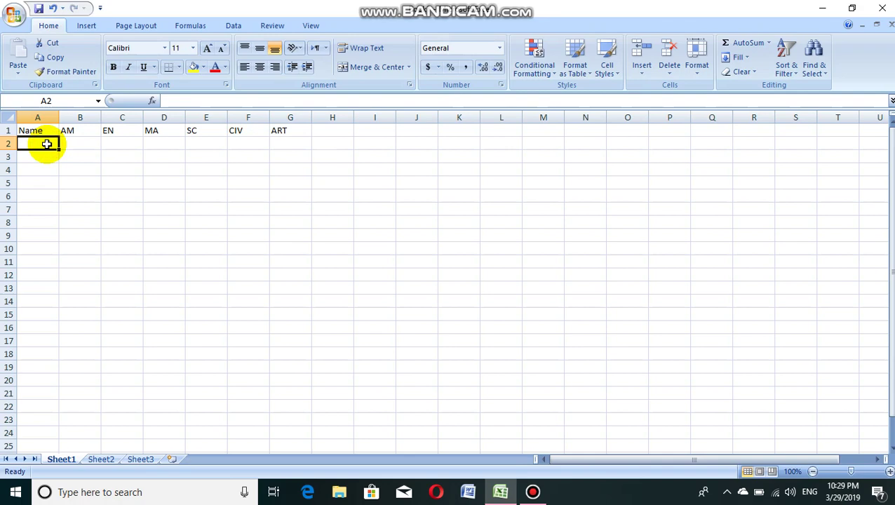
type("AB")
key("BackSpace")
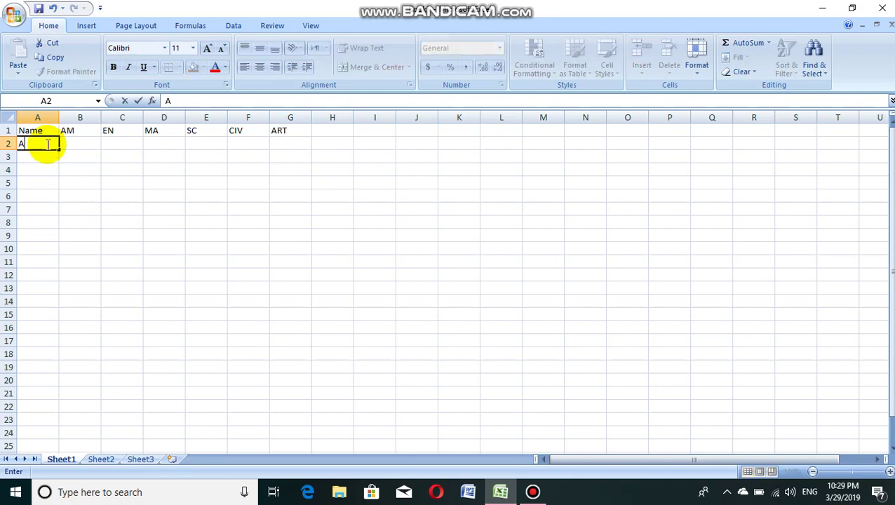
type("b")
key("BackSpace")
type("b")
type("el")
left_click(37, 156)
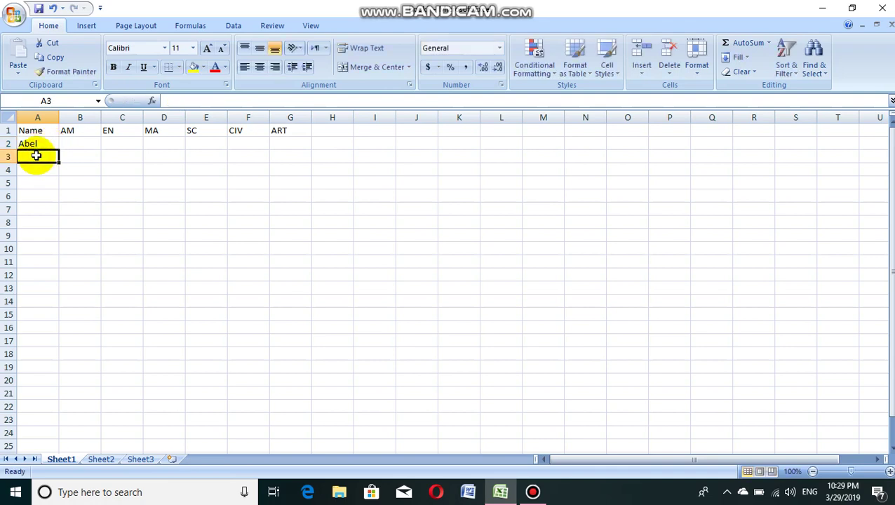
type("Ahmed")
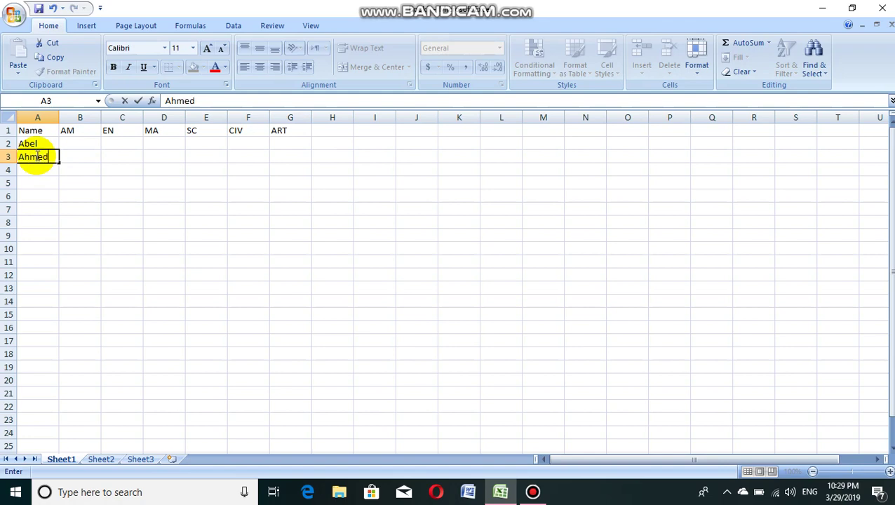
left_click(34, 172)
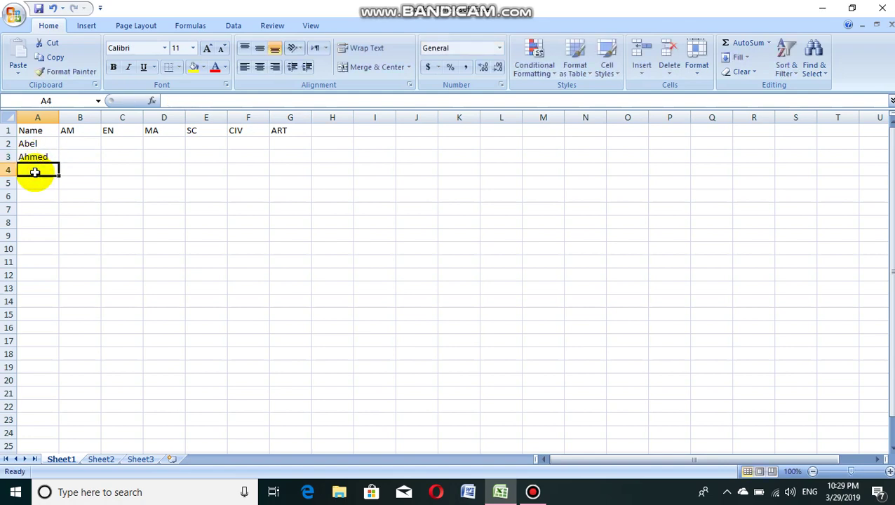
Enter the remaining three student names in A4 through A6.
type("Abel")
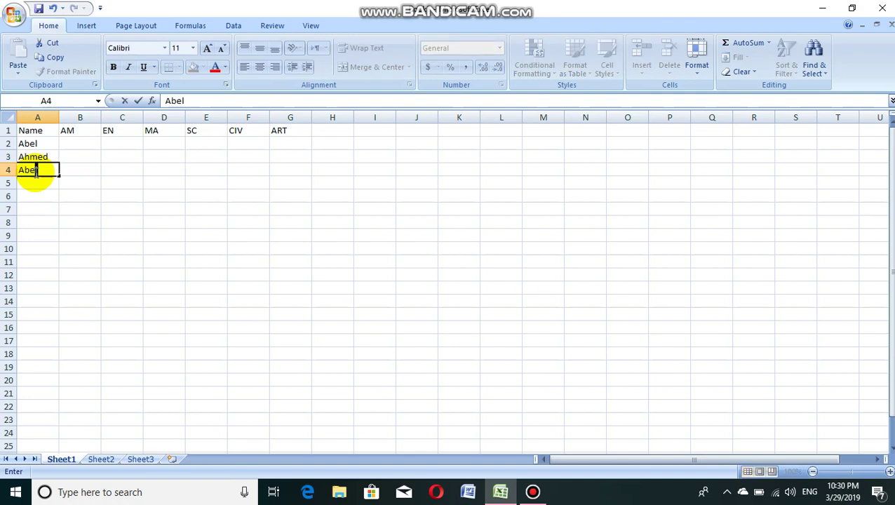
type("be")
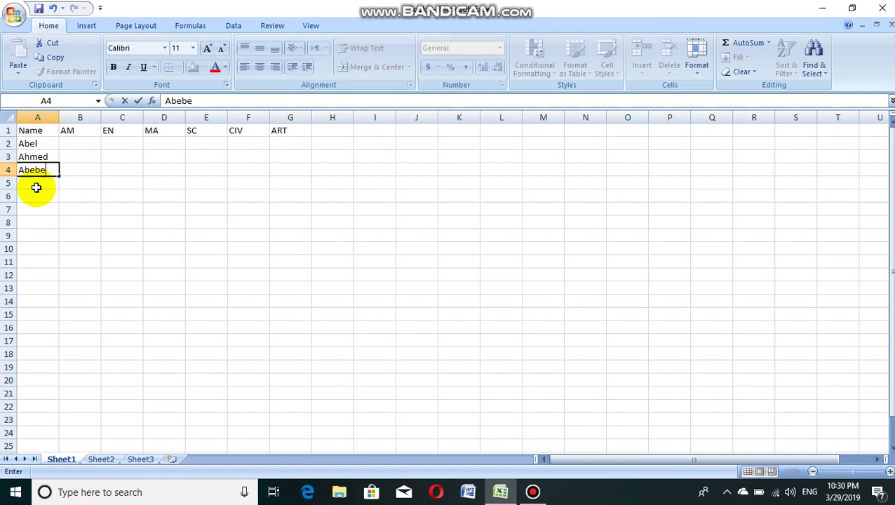
left_click(36, 188)
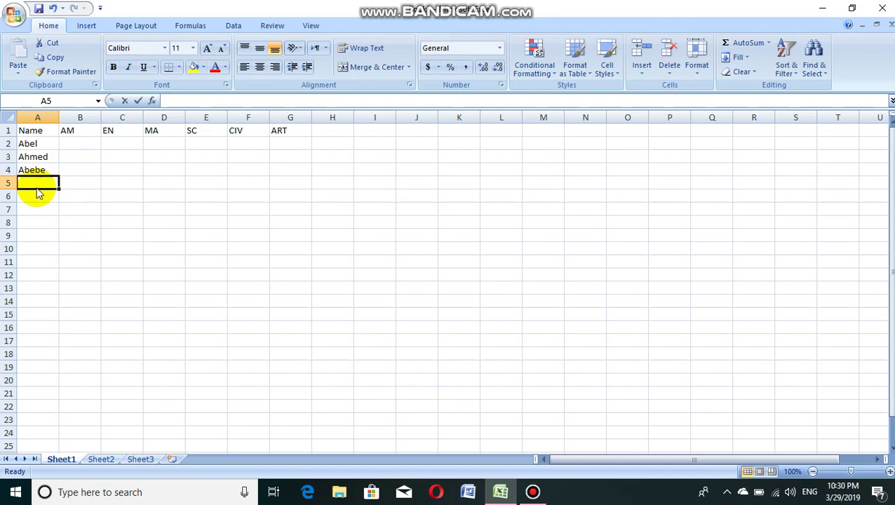
type("hana")
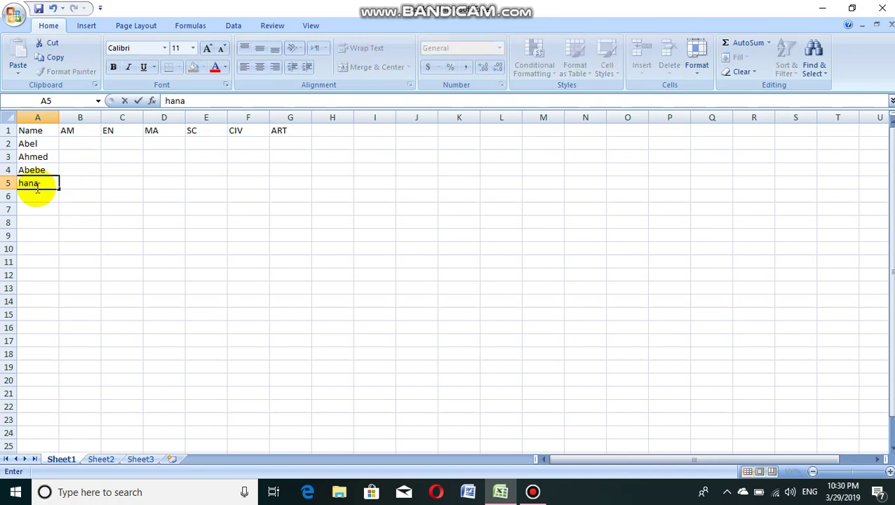
left_click(36, 196)
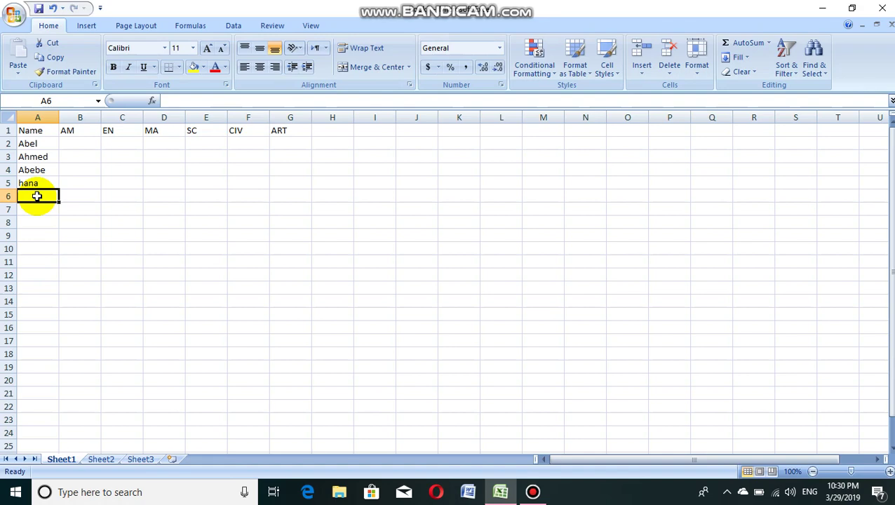
type("roza")
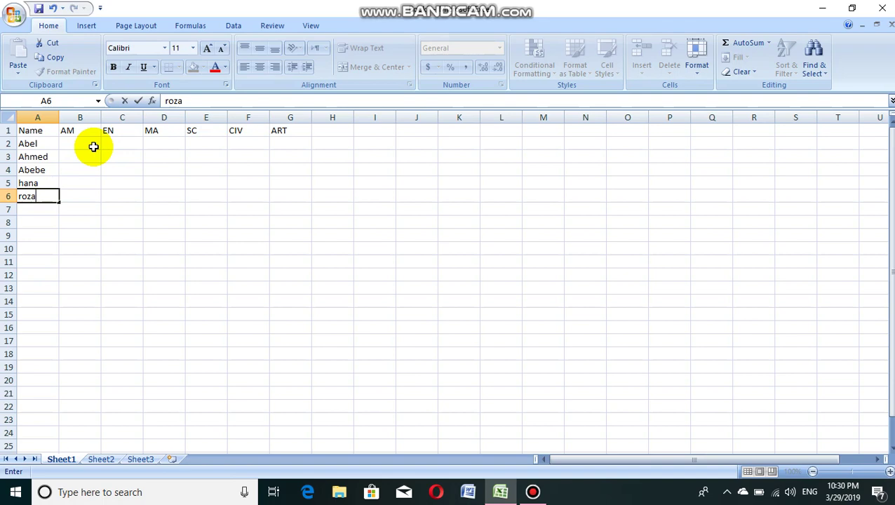
left_click(93, 147)
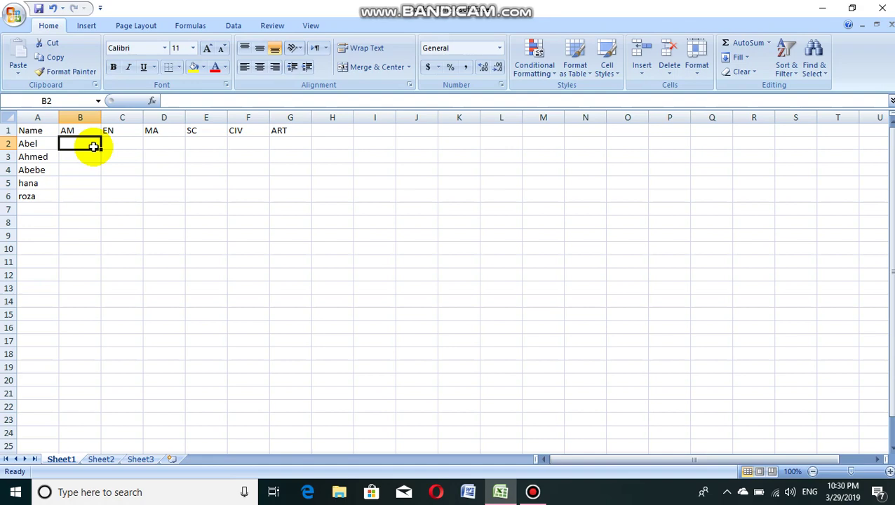
Enter the first student's marks 89, 85, 78, 98, 85 and 98 in row 2.
type("89")
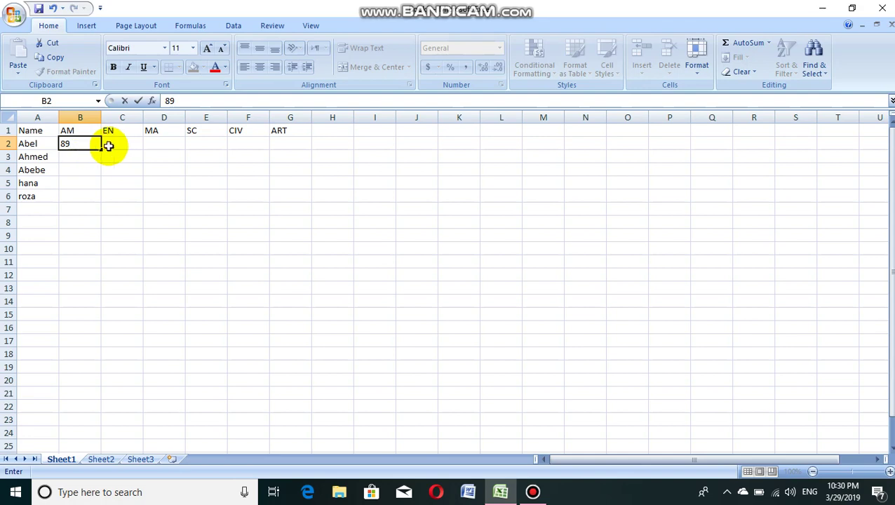
left_click(121, 145)
type("8")
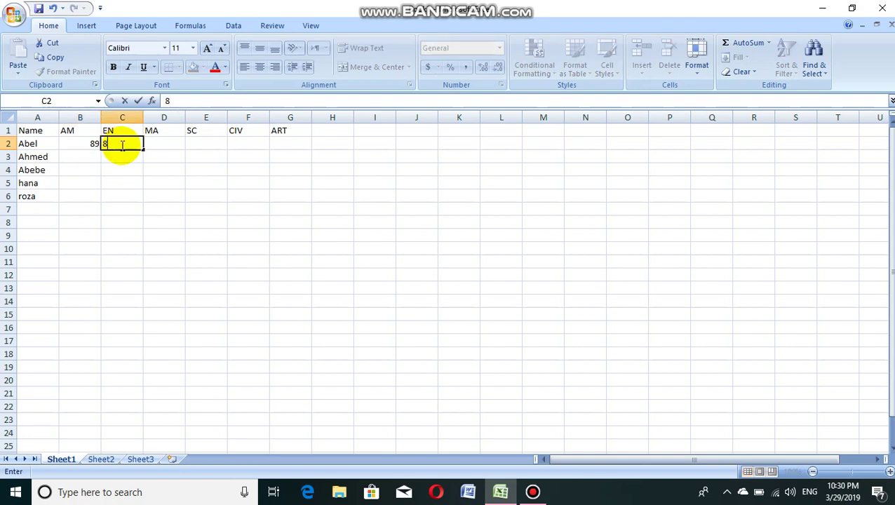
type("5")
left_click(152, 143)
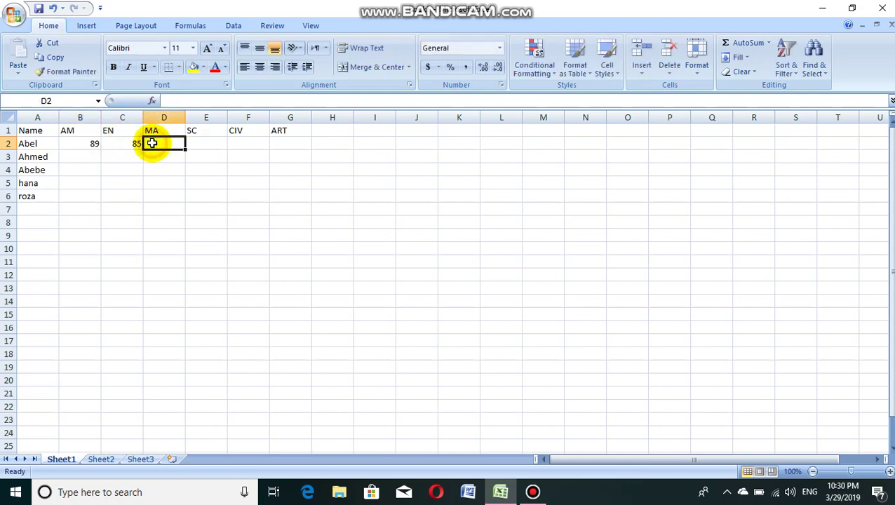
type("78")
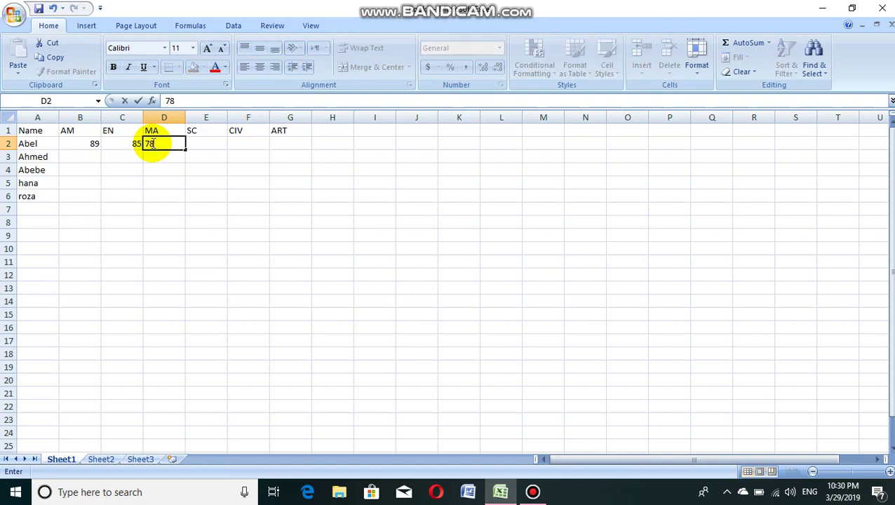
left_click(197, 144)
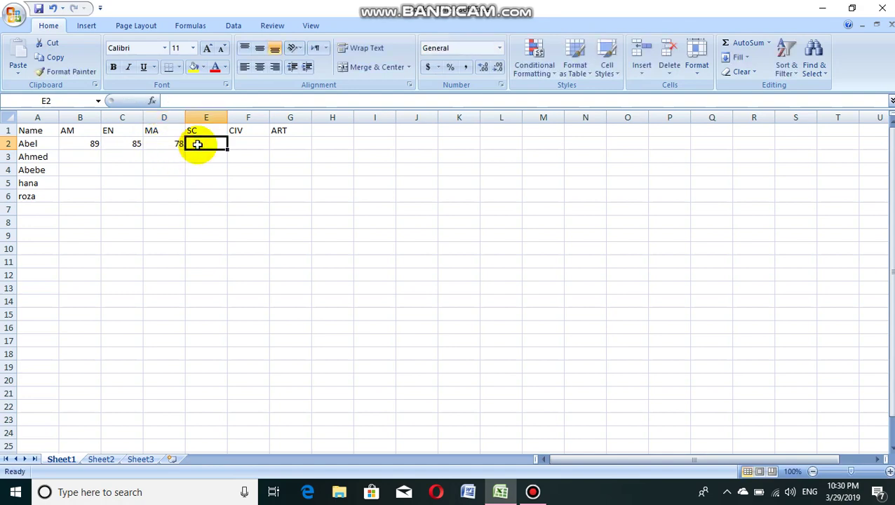
type("98")
left_click(247, 144)
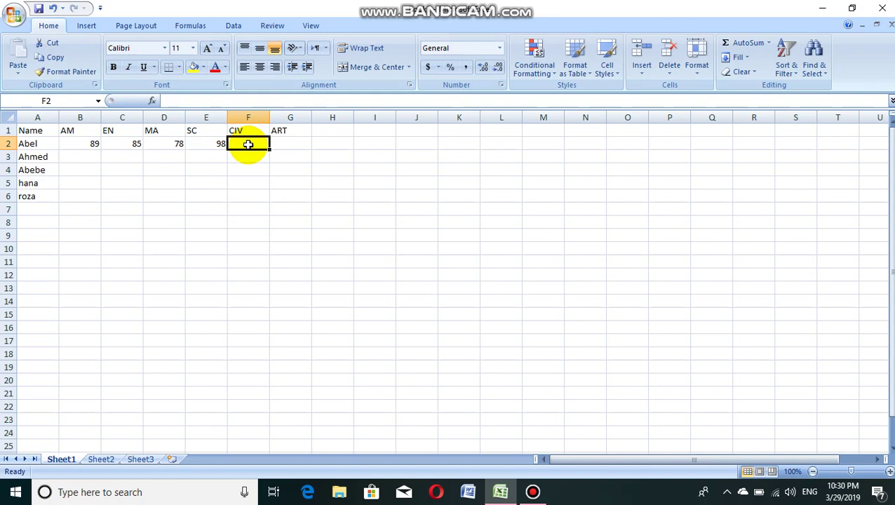
type("85")
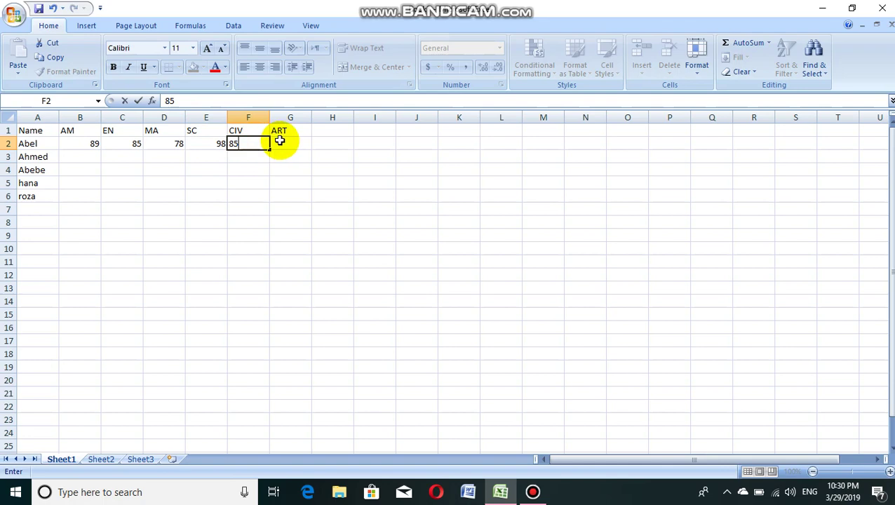
left_click(279, 141)
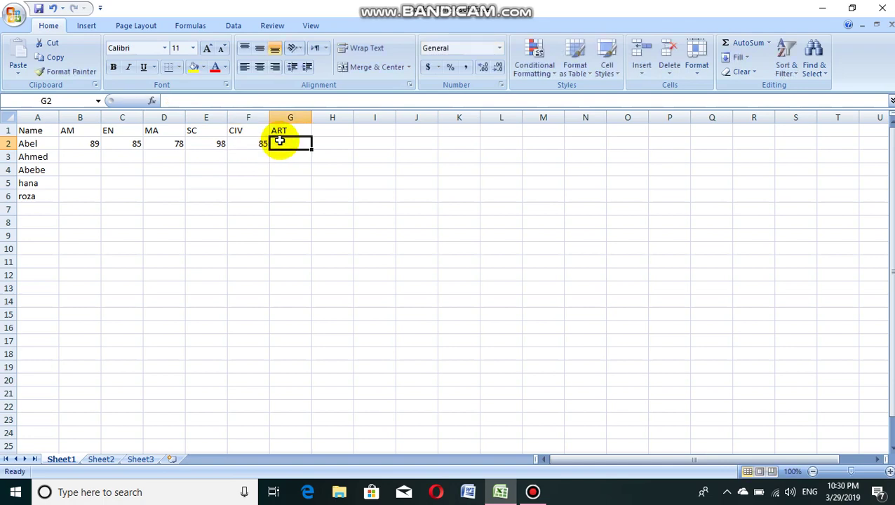
type("9")
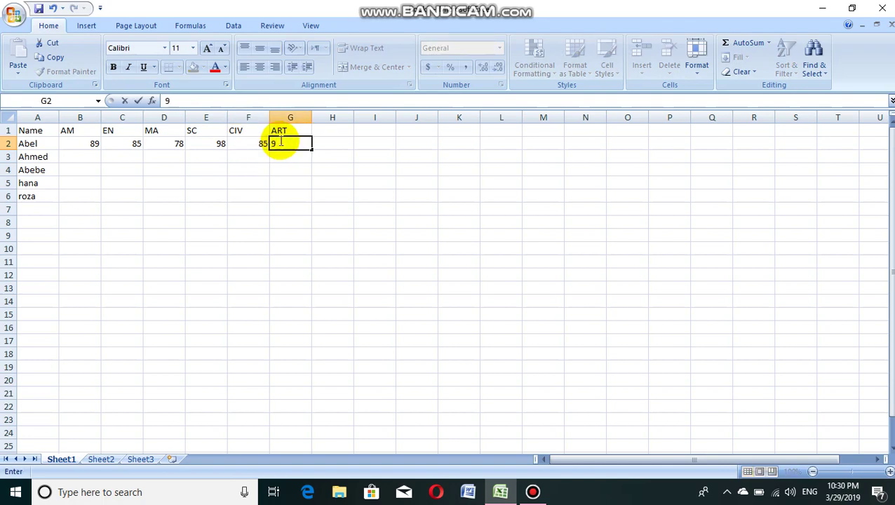
type("8")
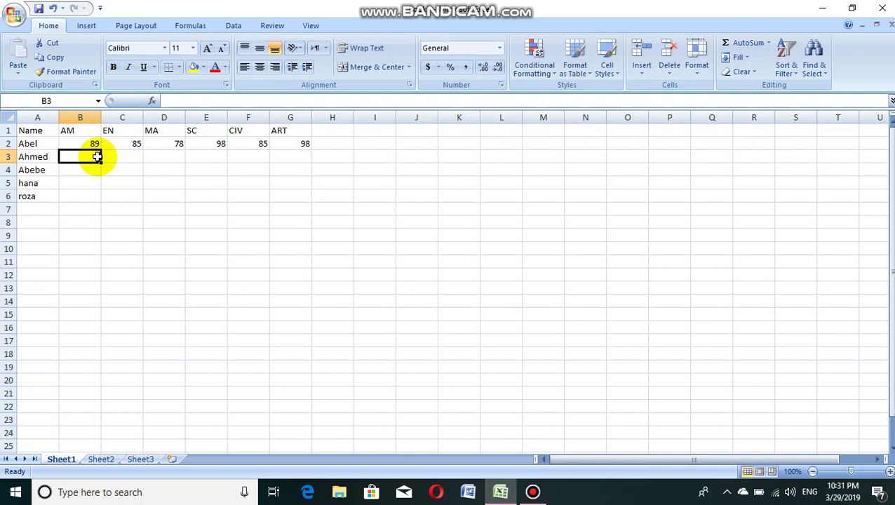
Enter the second student's marks 56, 99, 85, 85, 74 and the ART mark in row 3.
type("56")
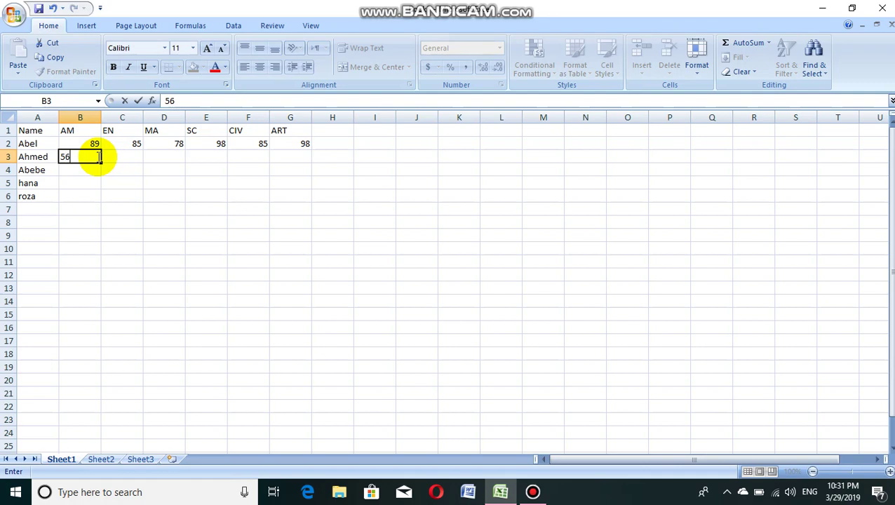
left_click(116, 157)
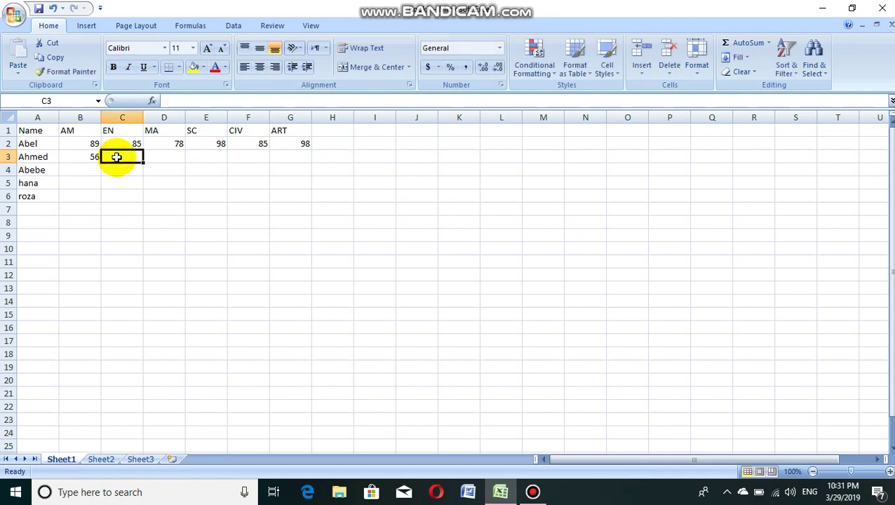
type("99")
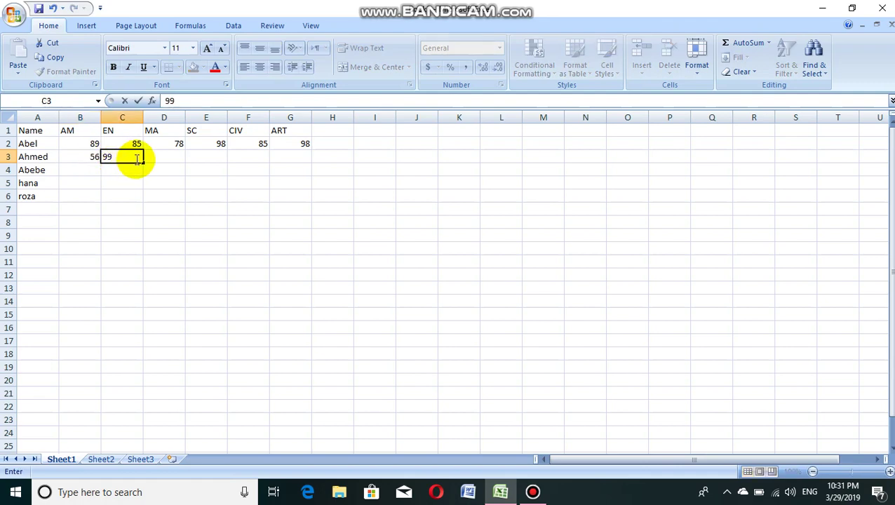
left_click(149, 160)
type("85")
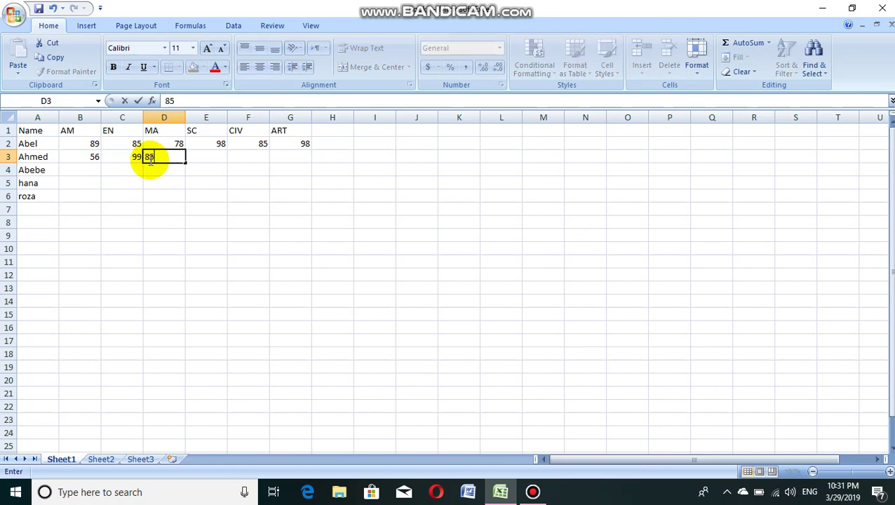
left_click(198, 157)
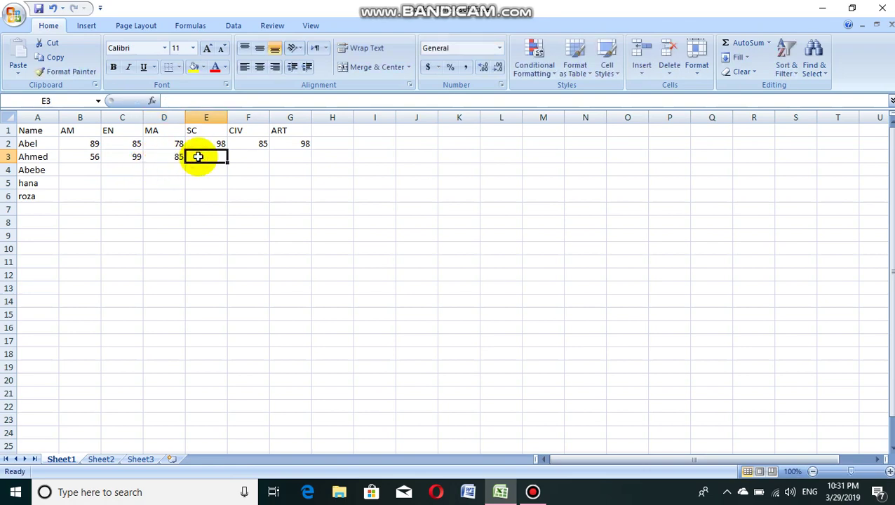
type("85")
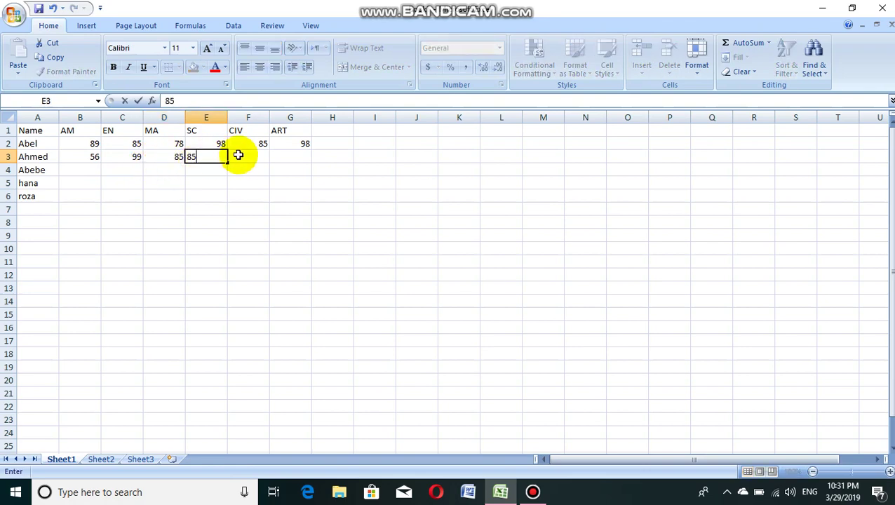
left_click(239, 156)
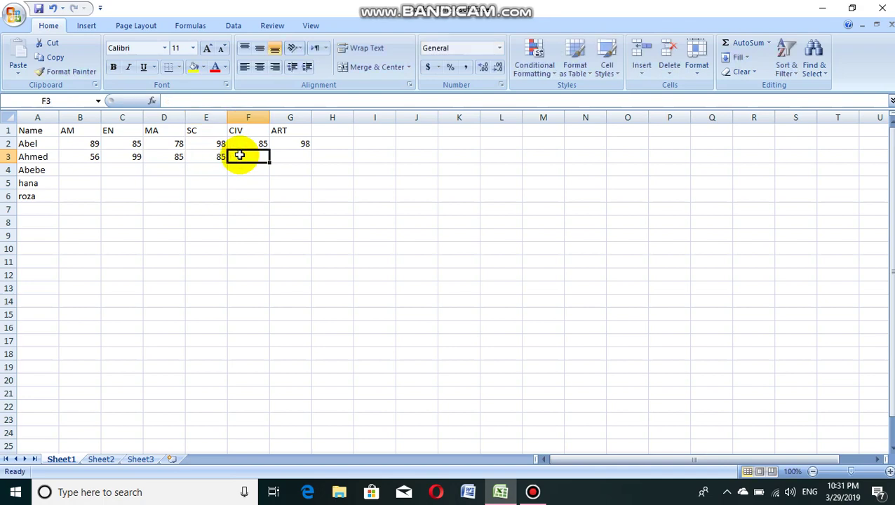
type("74")
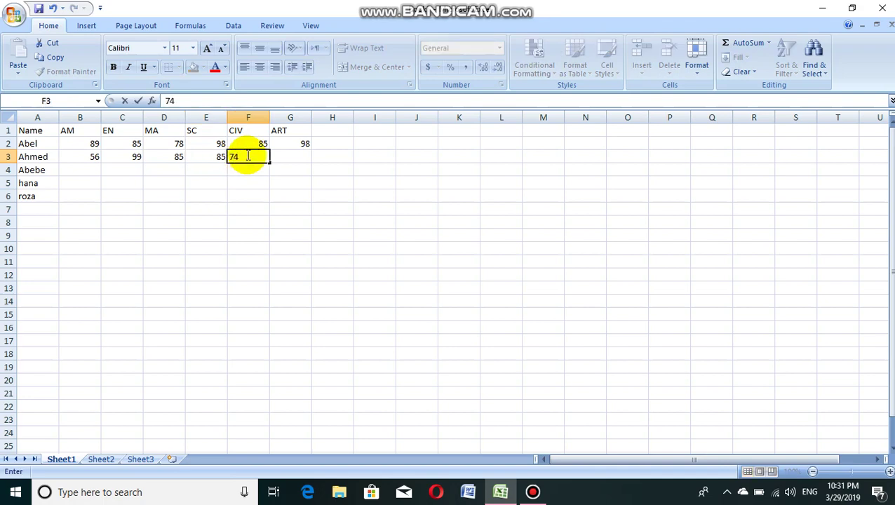
left_click(287, 157)
type("97")
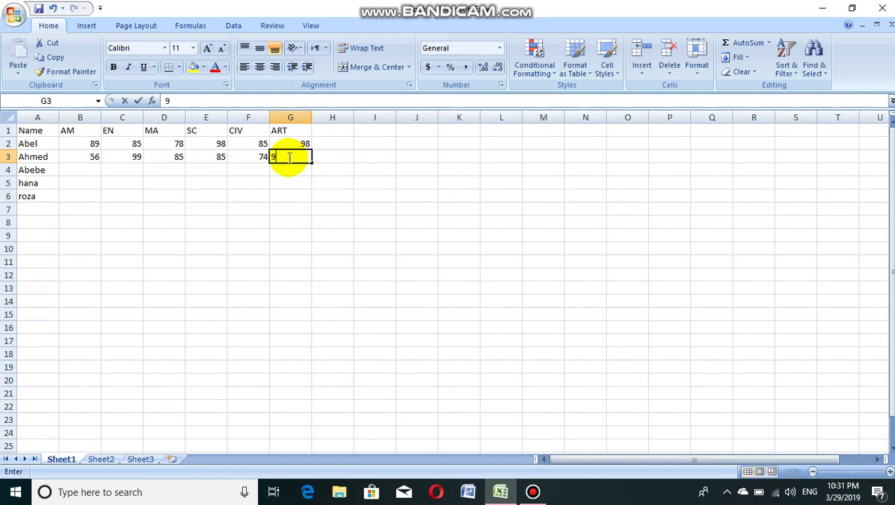
left_click(83, 174)
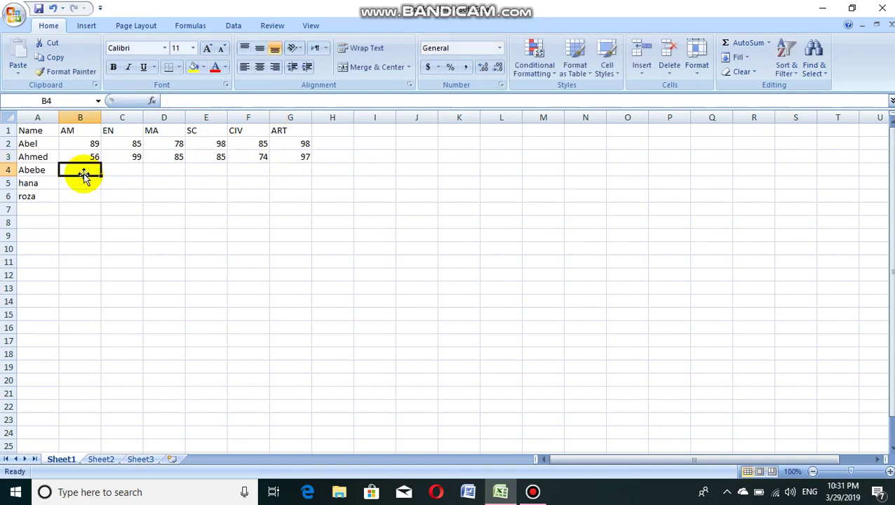
Enter the third student's marks 85, 78, 68, 85 and 47 in B4 through F4.
type("85")
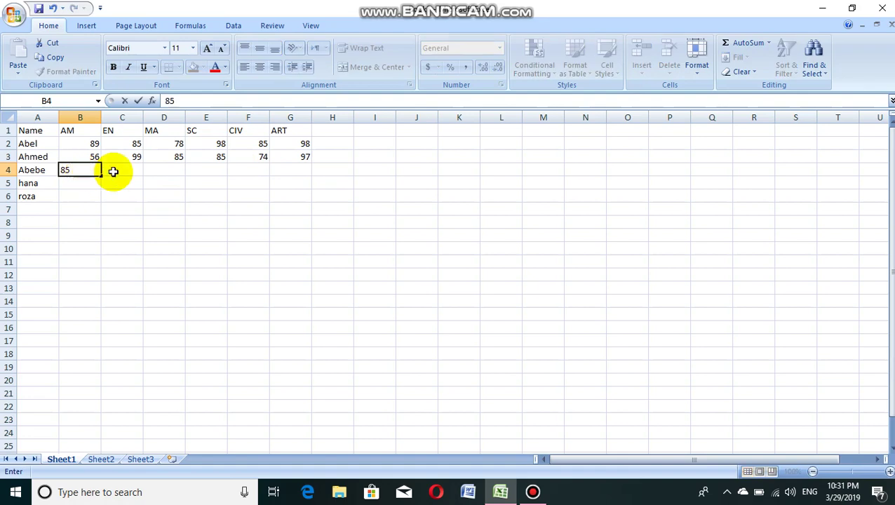
left_click(119, 171)
type("78")
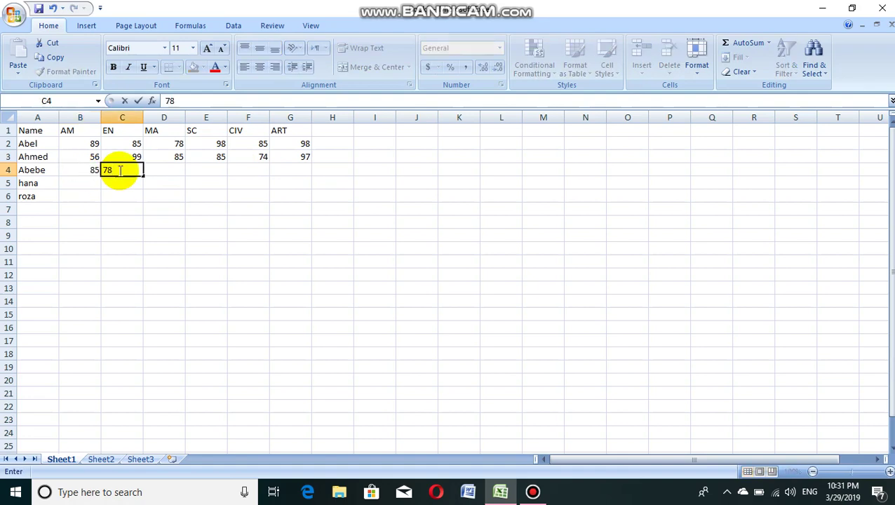
left_click(155, 170)
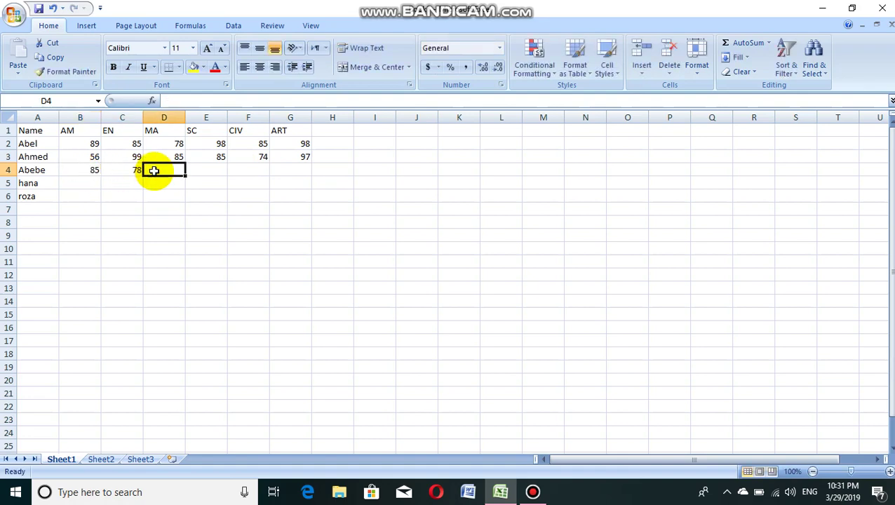
type("68")
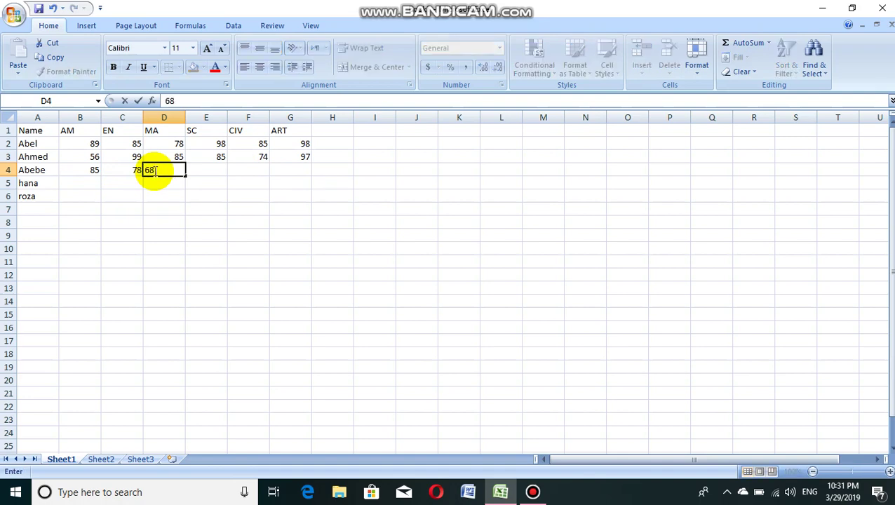
left_click(221, 170)
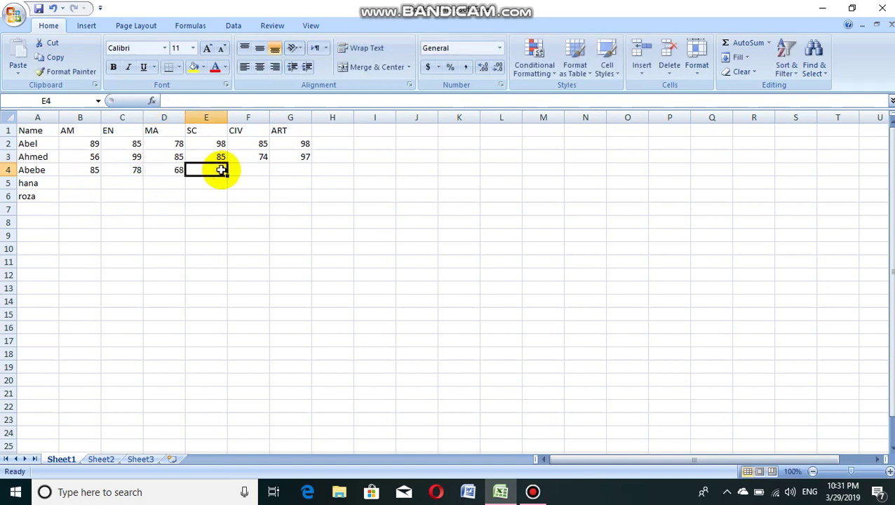
type("85")
left_click(245, 169)
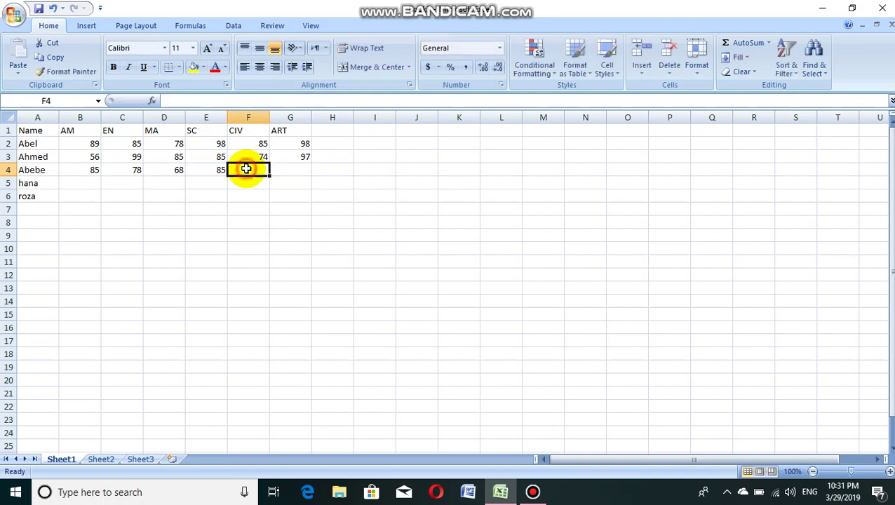
type("47")
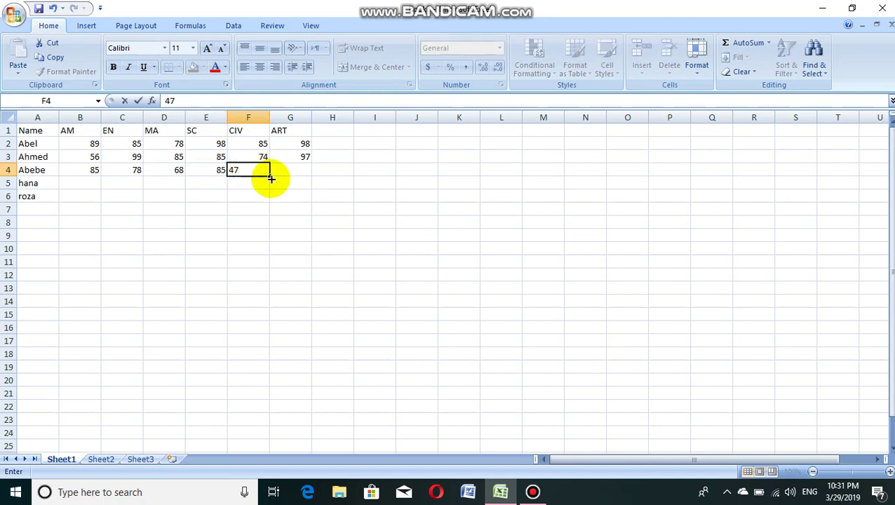
left_click(295, 167)
Enter 96 as the third student's ART mark, then 95 and 87 in B5 and C5.
type("96")
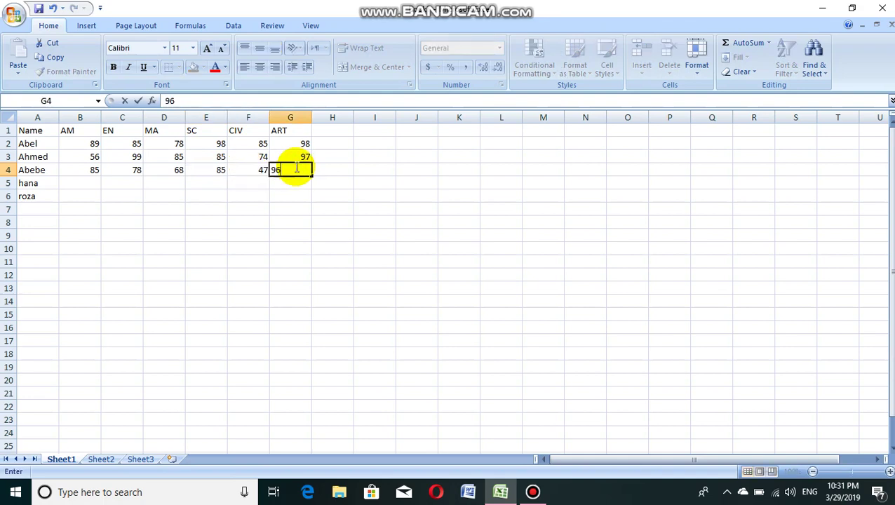
left_click(87, 186)
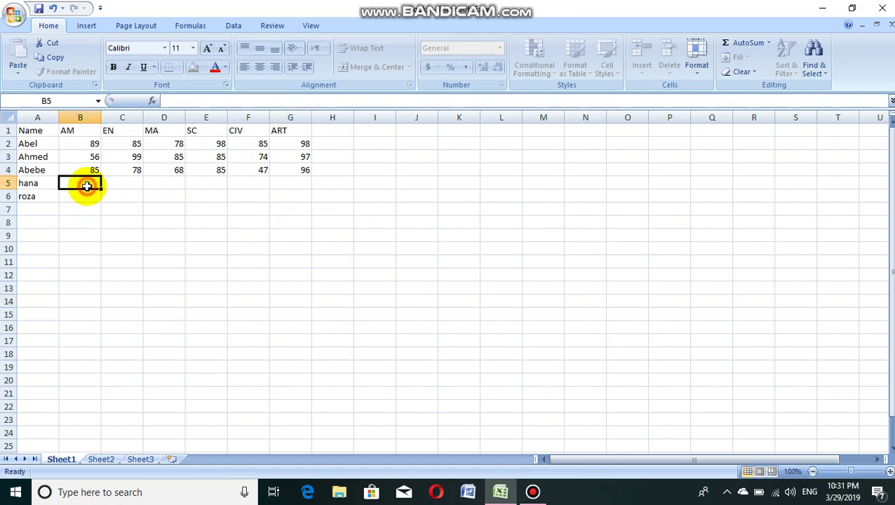
type("85")
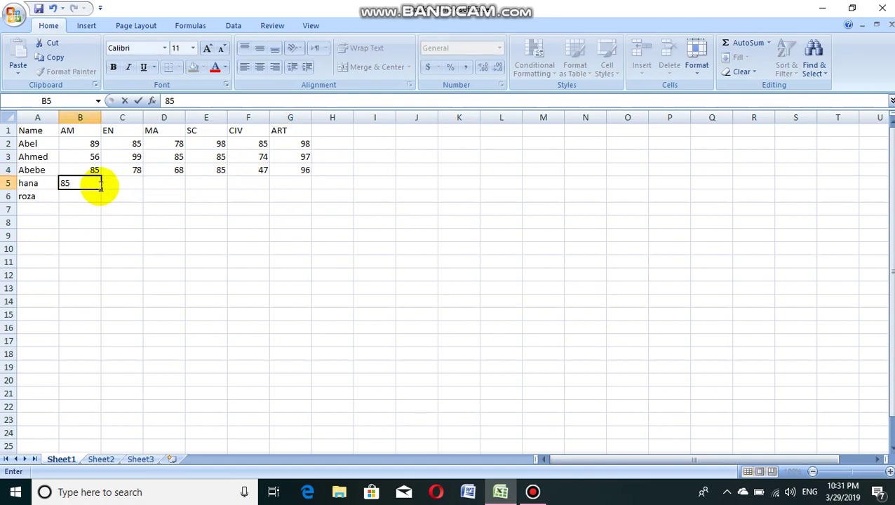
key("BackSpace")
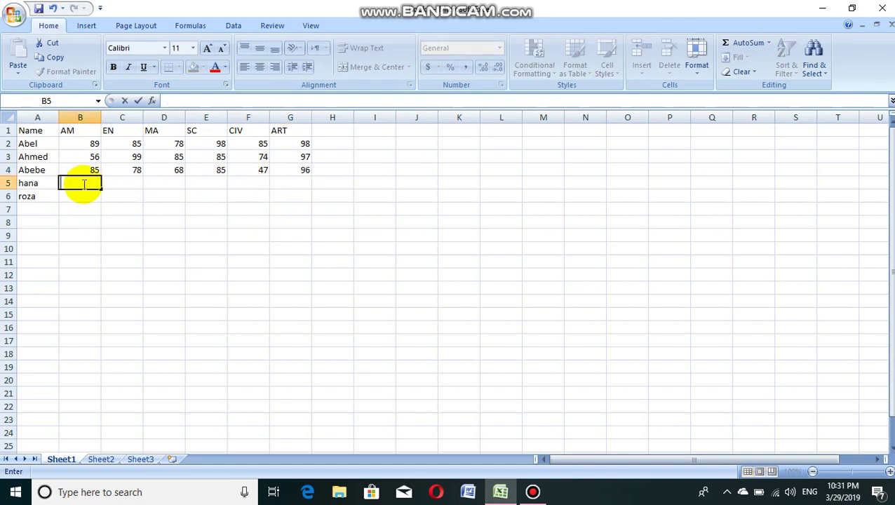
type("95")
left_click(130, 184)
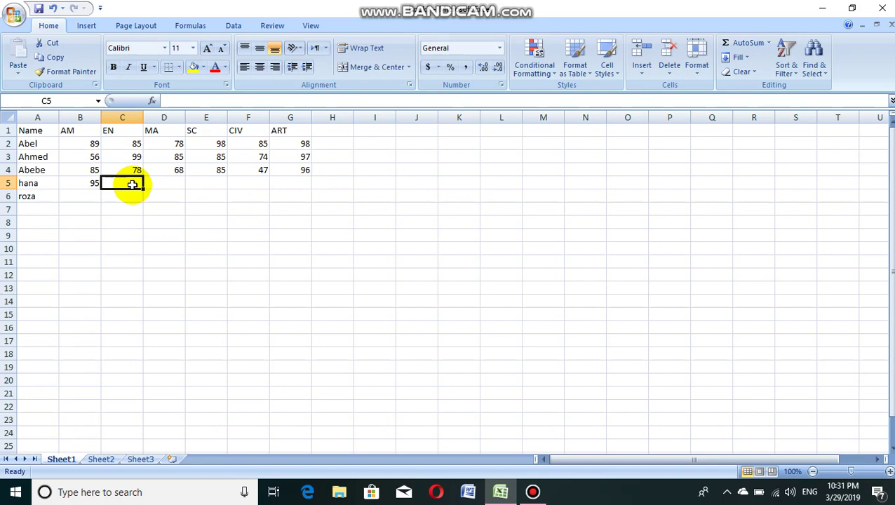
type("87")
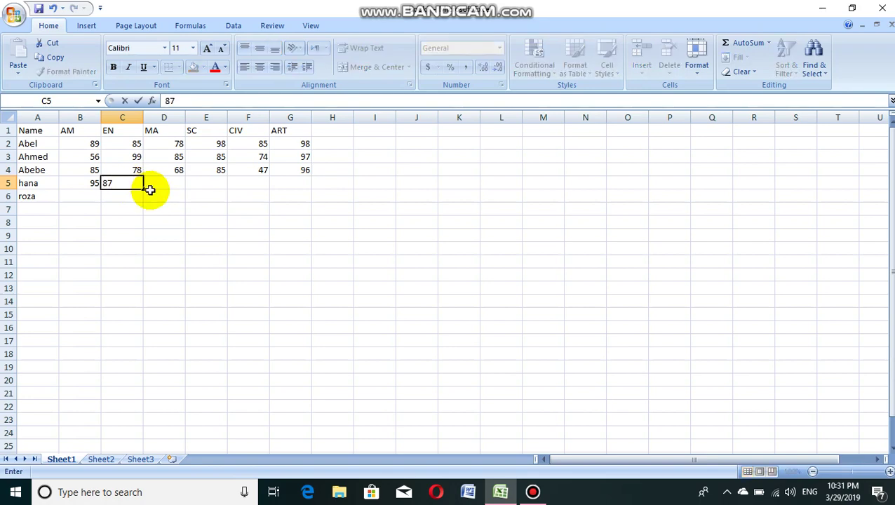
left_click(150, 194)
Enter the fourth student's marks 65, 98, 74 and 58 in D5 through G5.
left_click(158, 181)
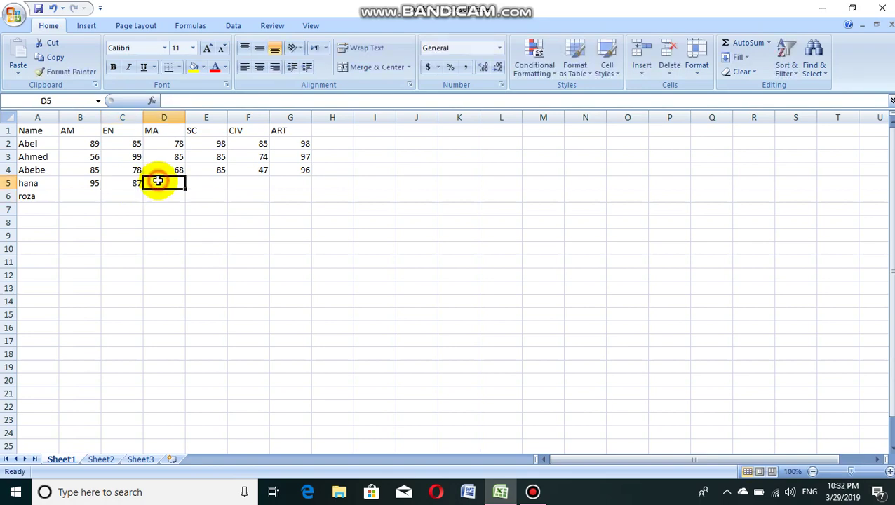
type("65")
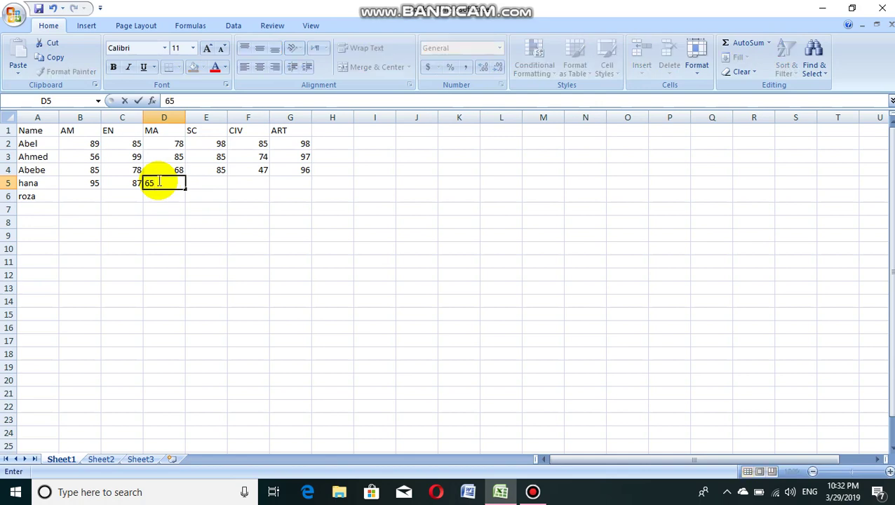
left_click(204, 180)
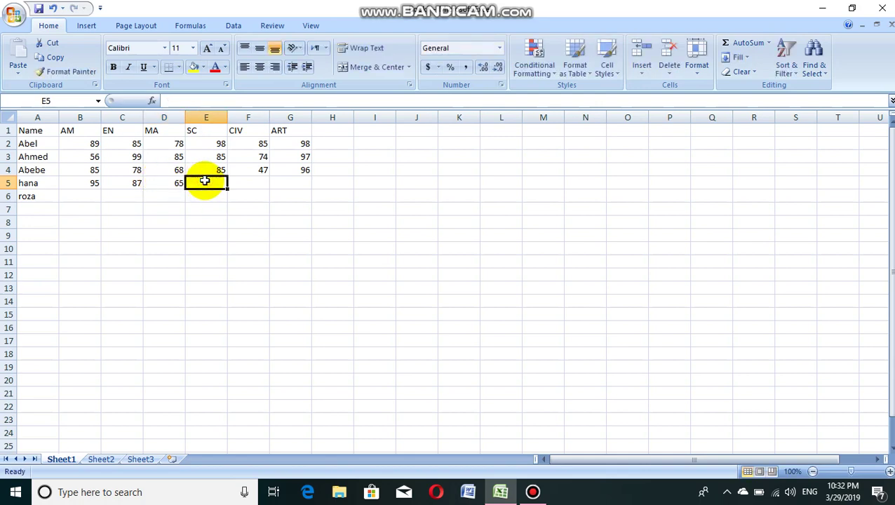
type("98")
left_click(246, 183)
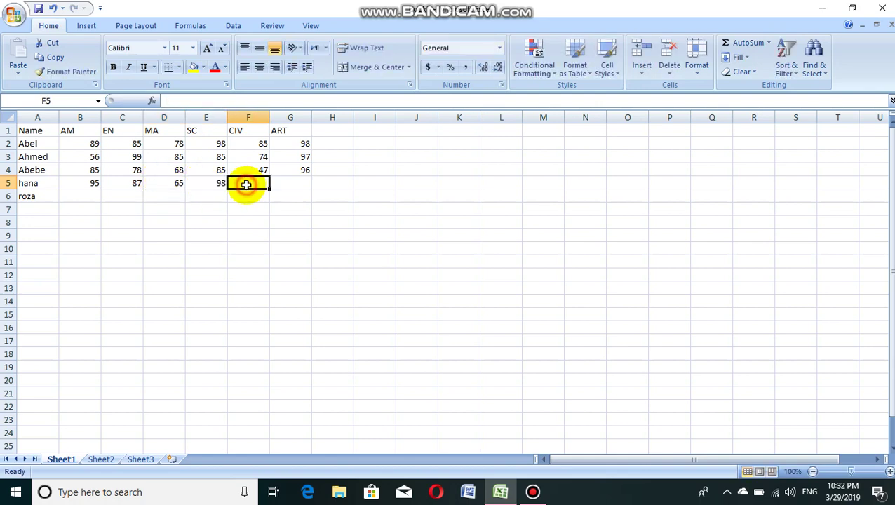
type("74")
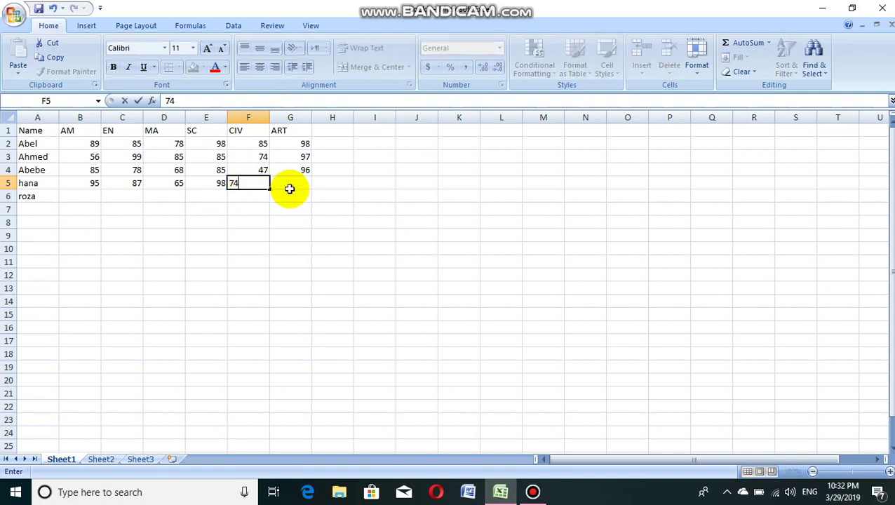
left_click(290, 187)
type("58")
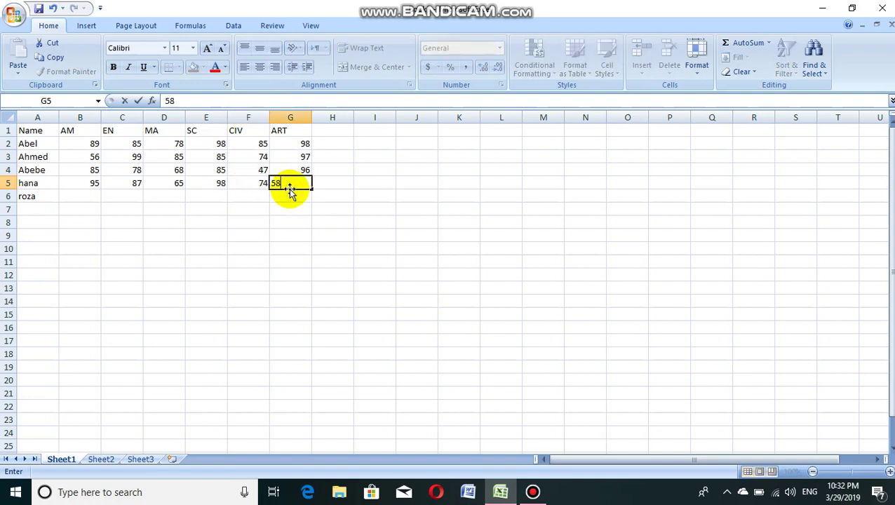
Enter the last student's marks 94, 82, 61, 87, 91 and 100 in B6 through G6.
left_click(79, 202)
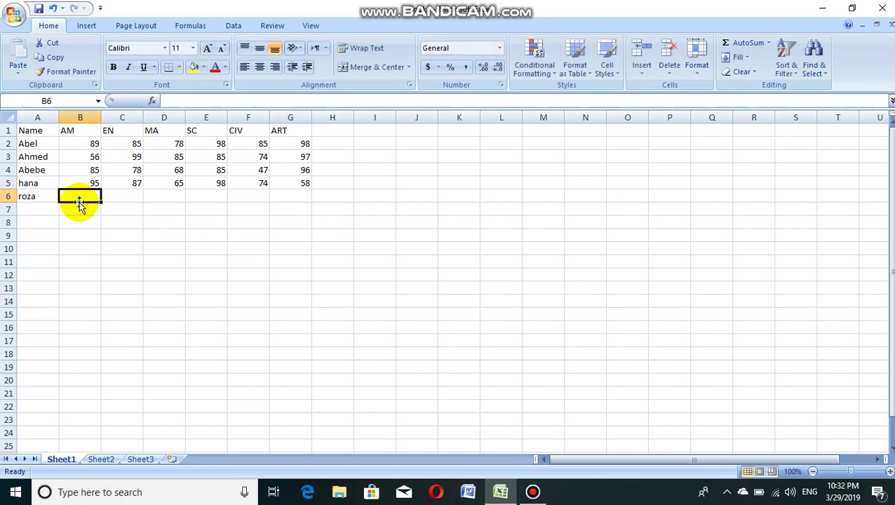
type("94")
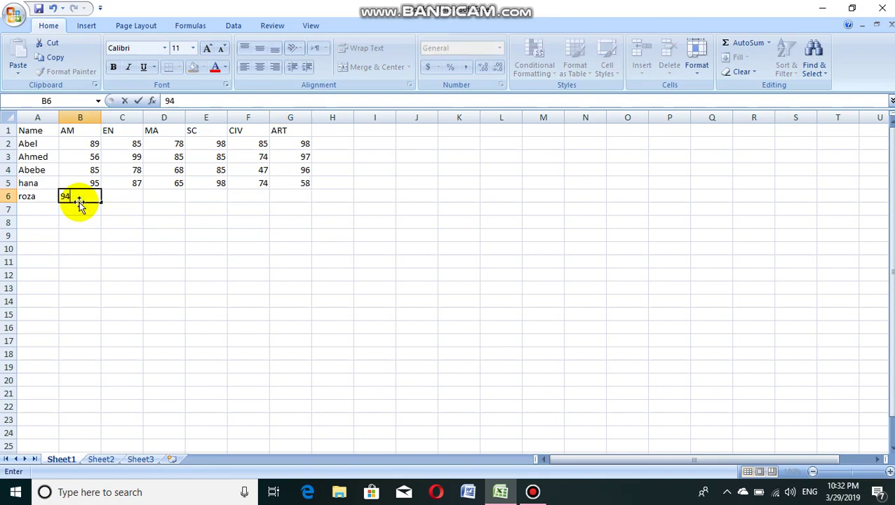
left_click(136, 196)
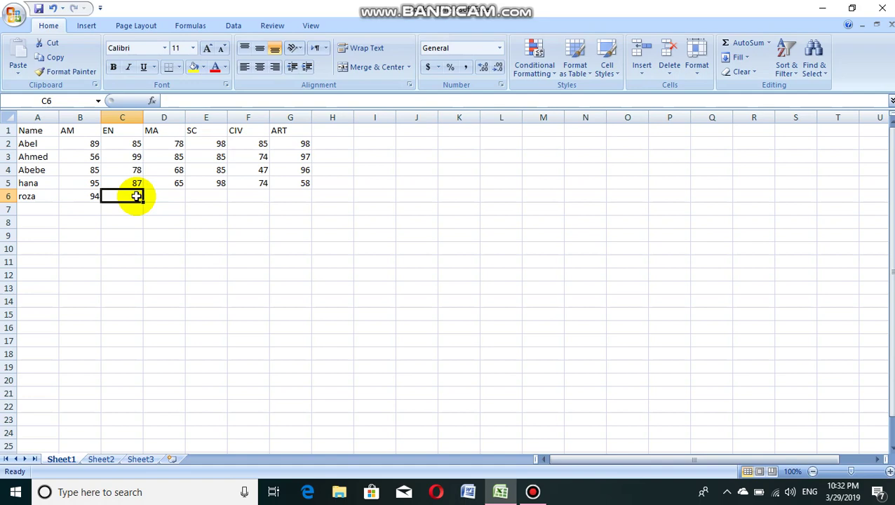
type("8")
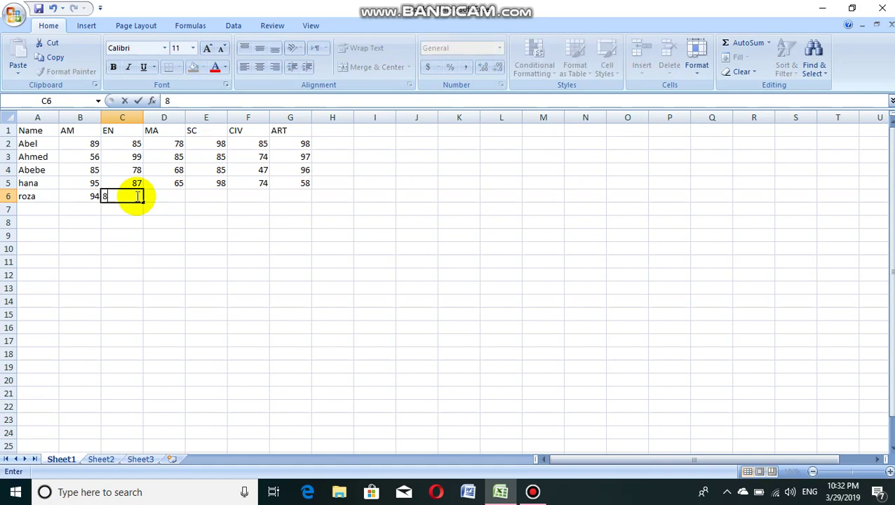
type("2")
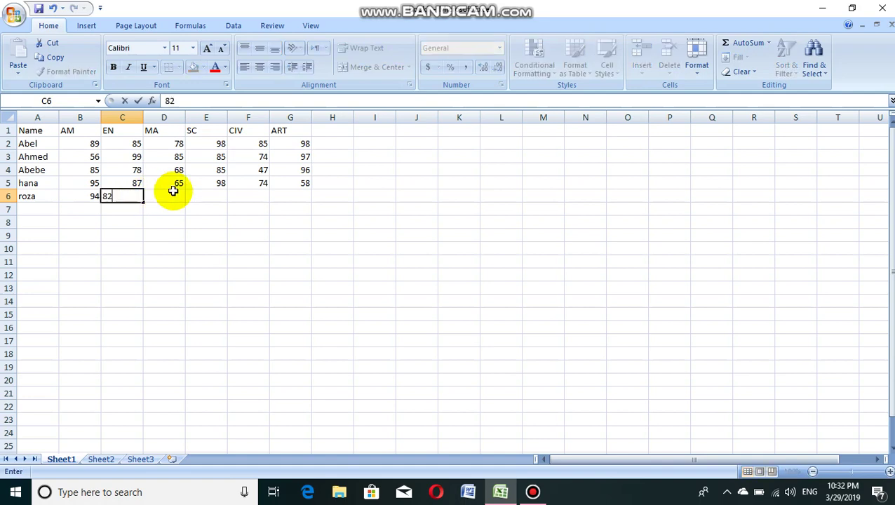
left_click(175, 193)
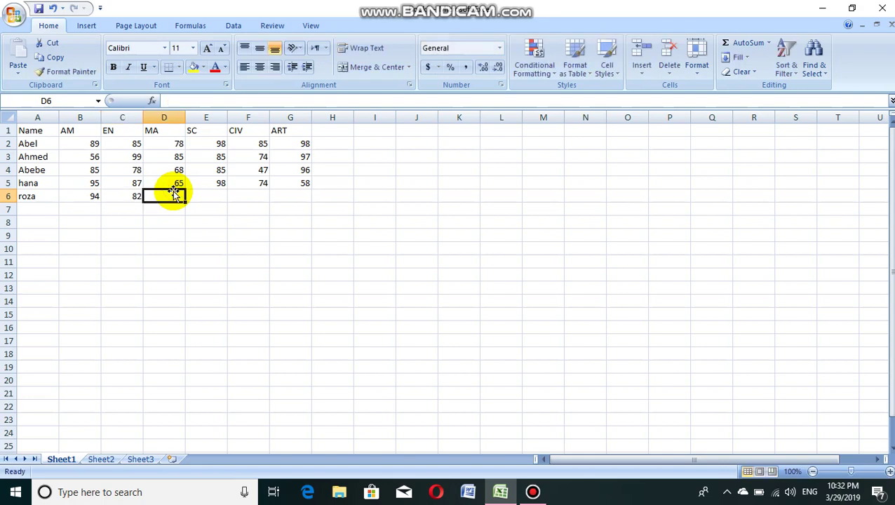
type("61")
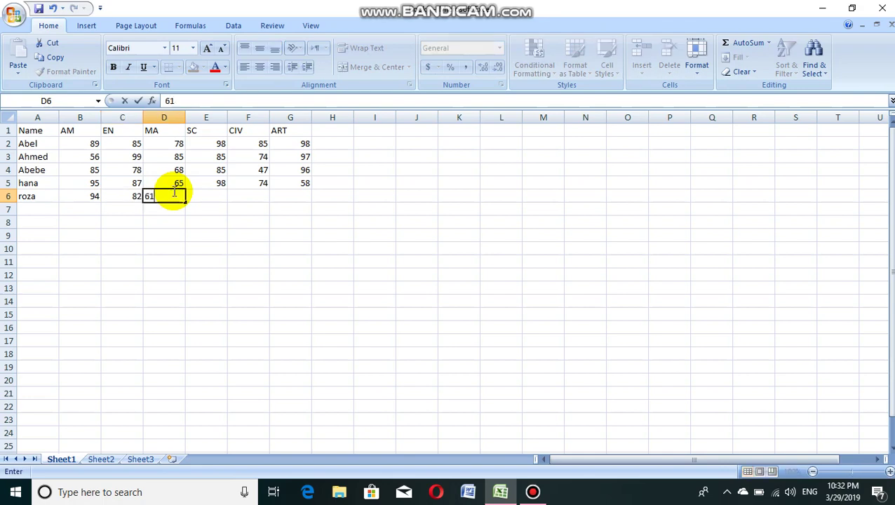
left_click(189, 194)
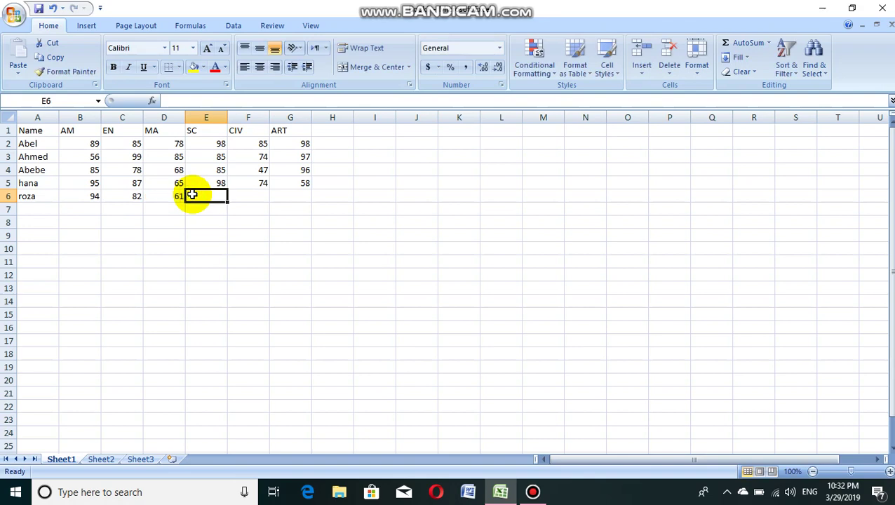
type("87")
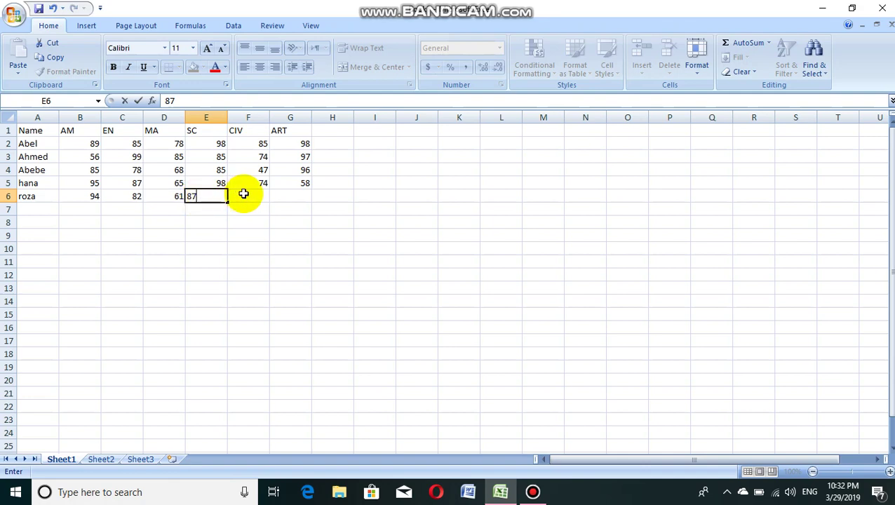
left_click(243, 194)
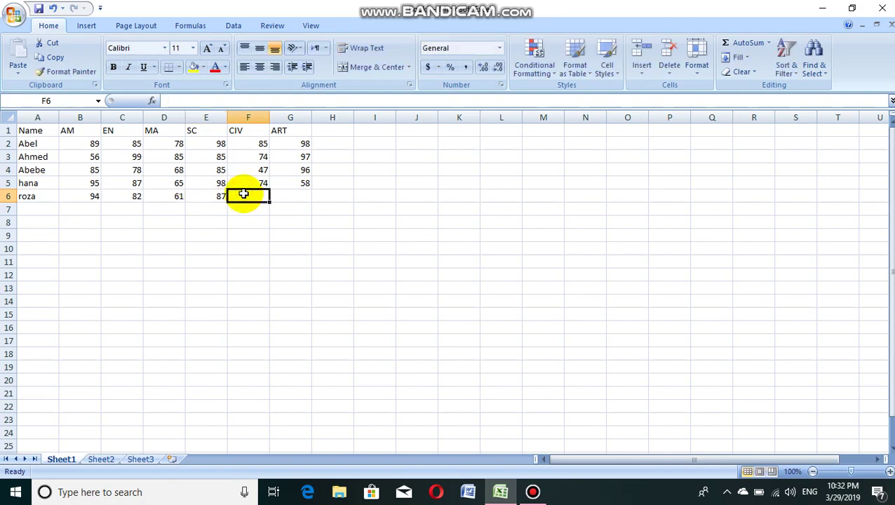
type("91")
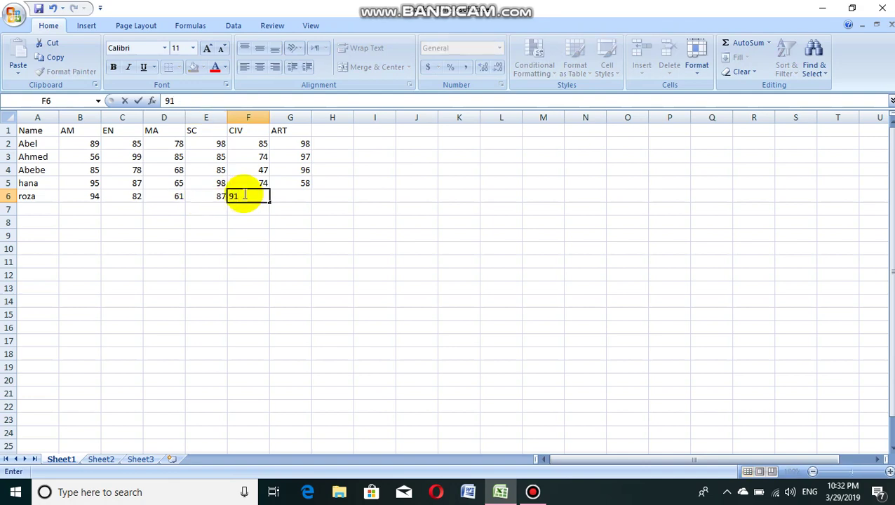
left_click(290, 194)
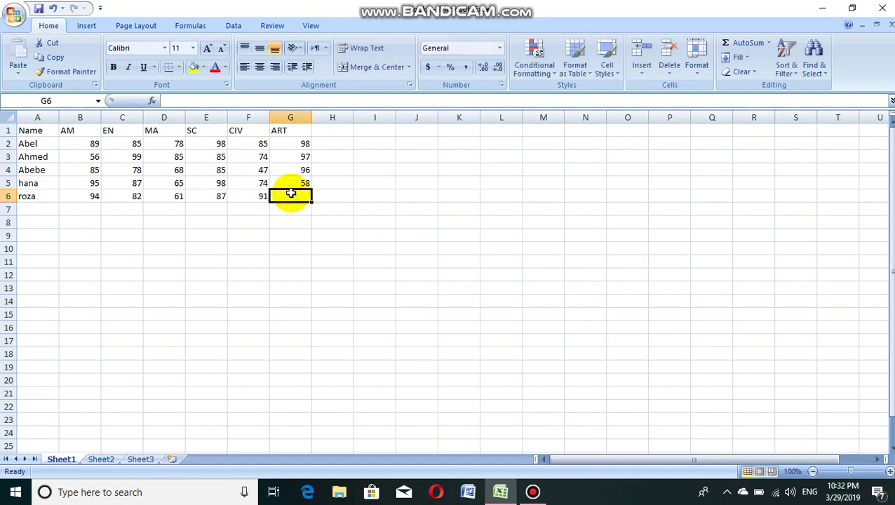
type("100")
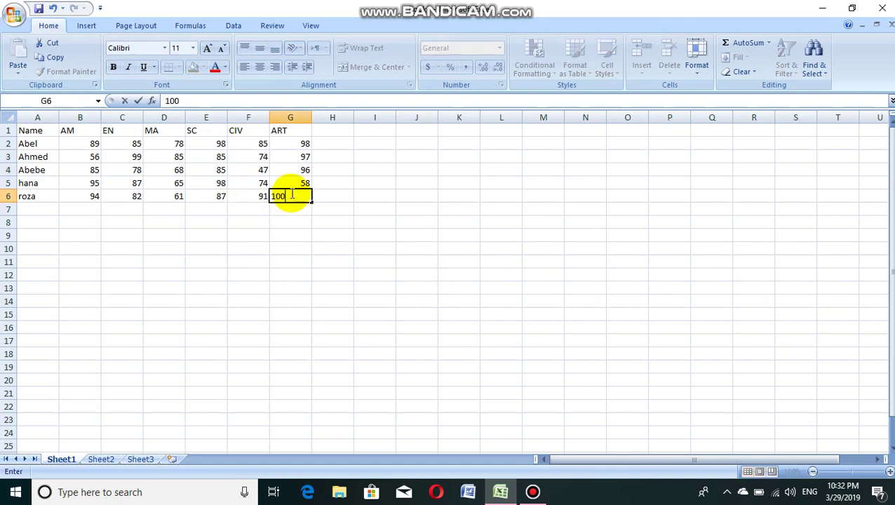
left_click(326, 135)
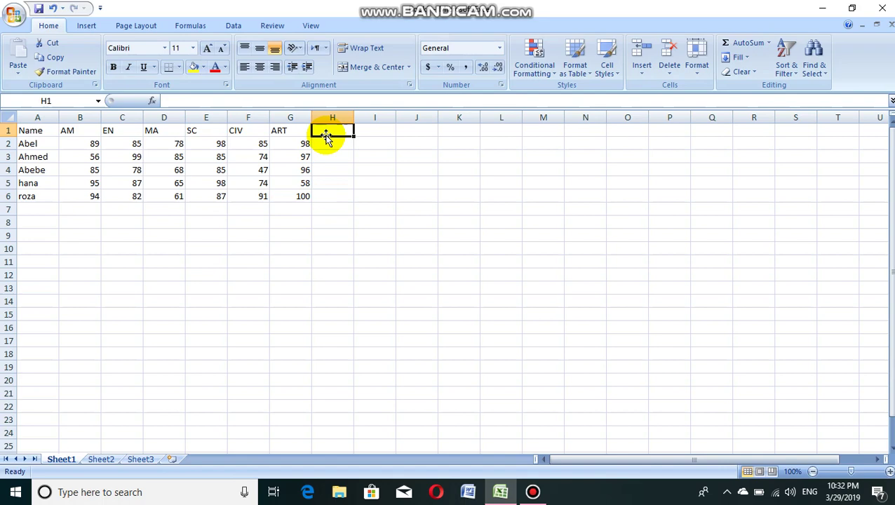
Add the headings min, max, sum, av and rank in H1 through L1.
type("mi")
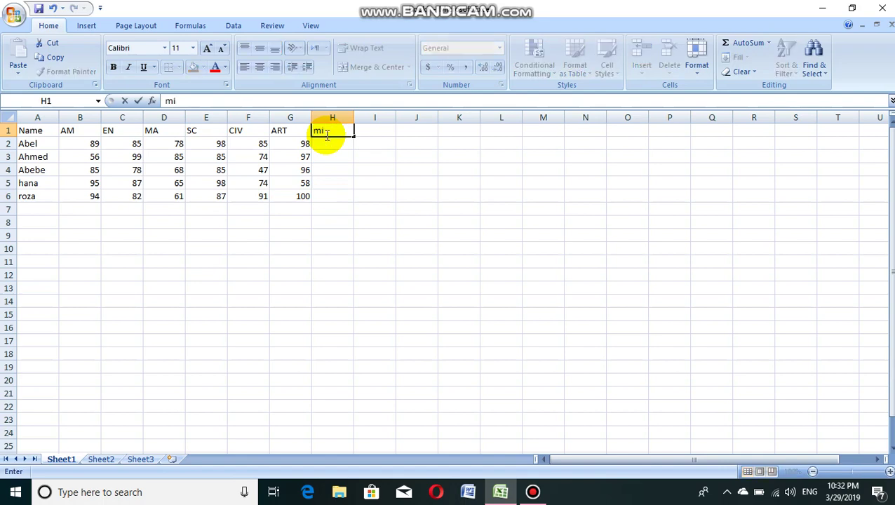
type("n")
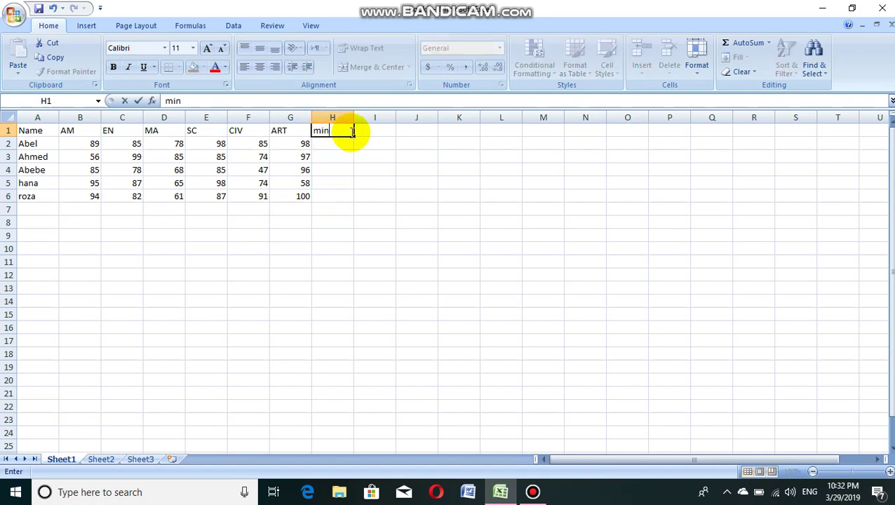
left_click(375, 132)
type("ma")
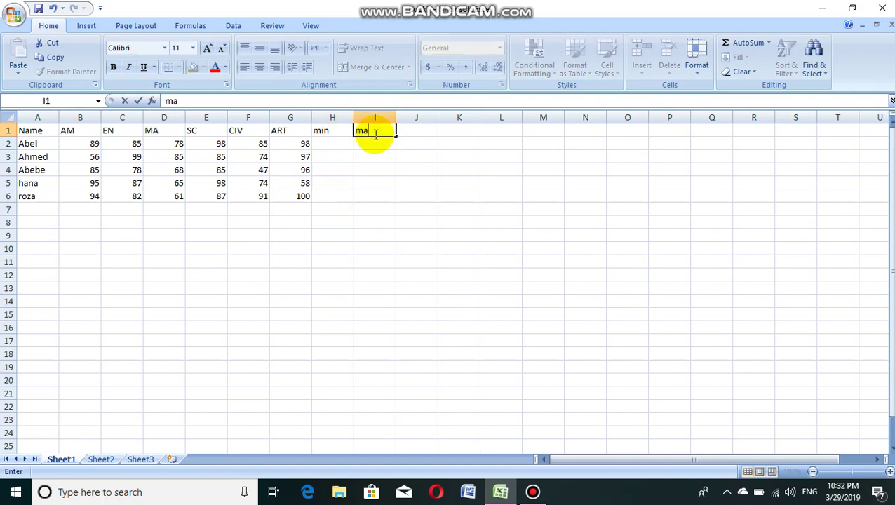
type("x")
left_click(410, 131)
type("s")
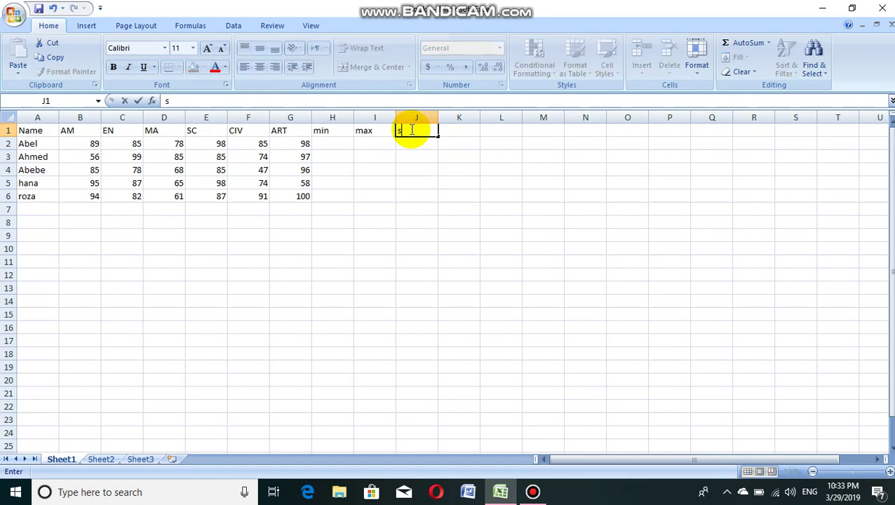
type("um")
left_click(443, 127)
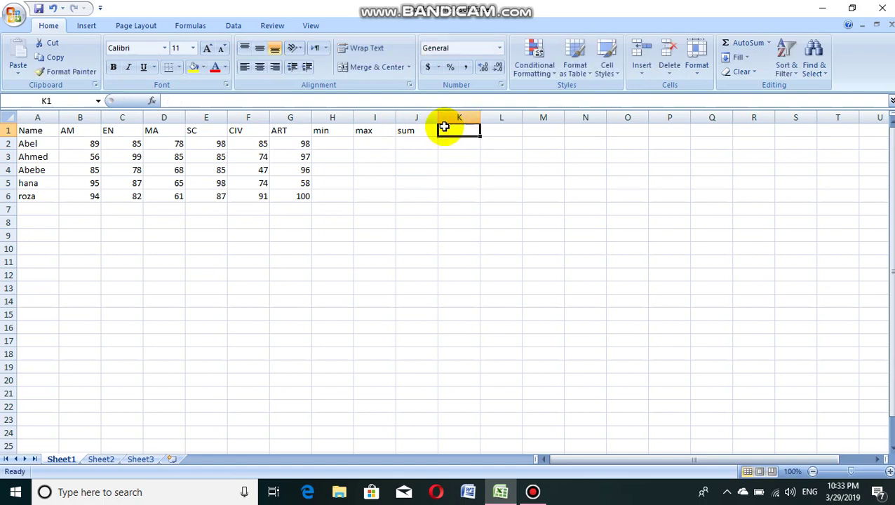
type("av")
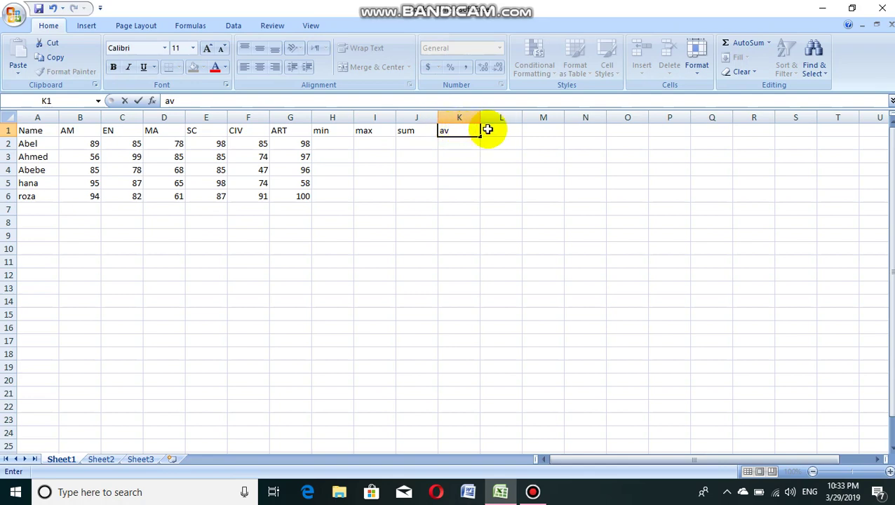
left_click(493, 130)
type("ra")
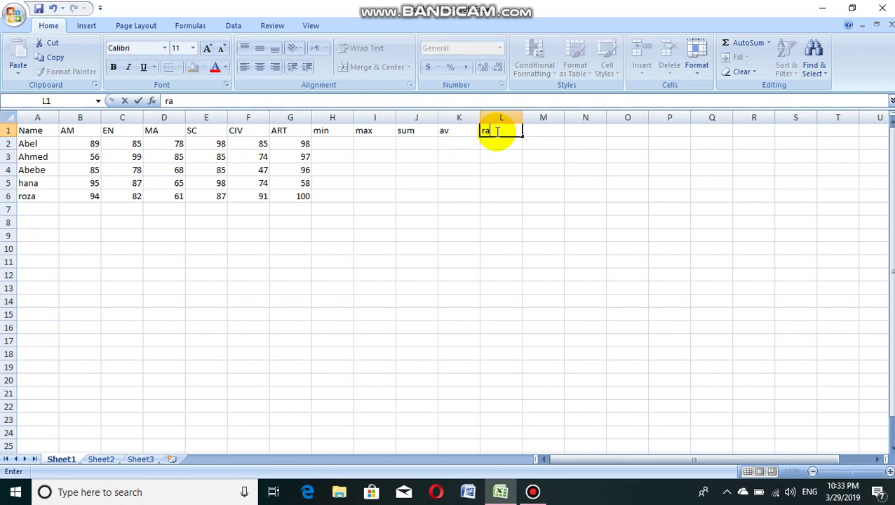
type("nk")
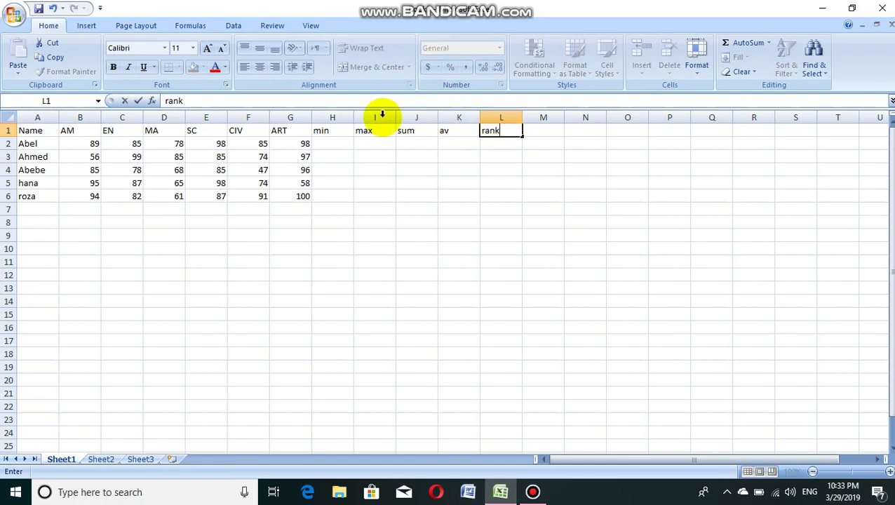
left_click(339, 145)
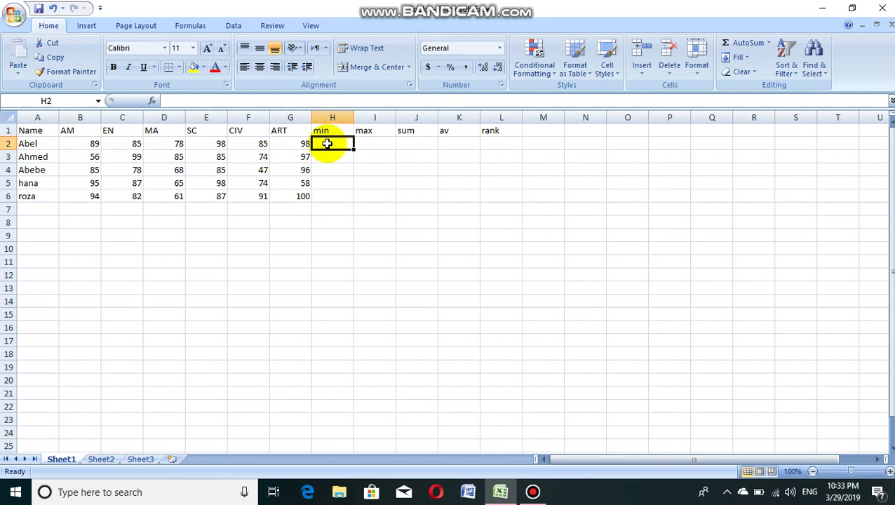
Put =MIN(B2:G2) in H2 via the function picker and fill it down to H6.
left_click(152, 100)
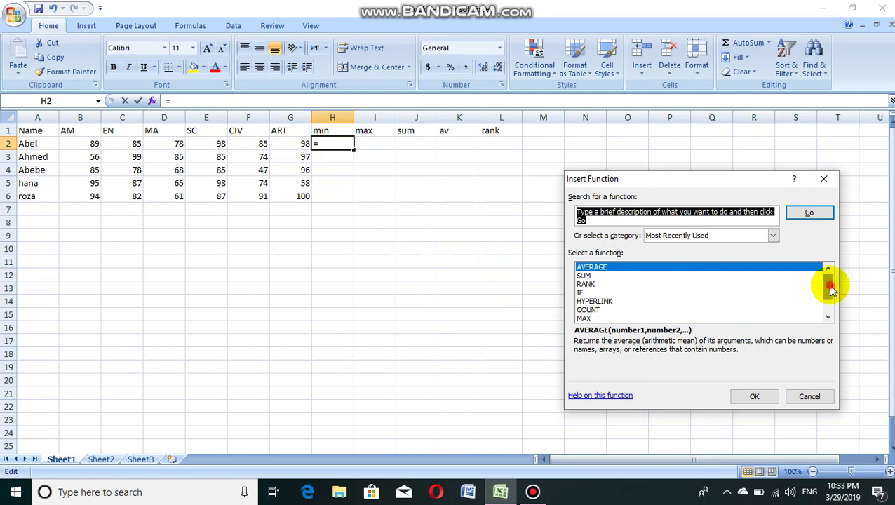
left_click_drag(830, 287, 834, 298)
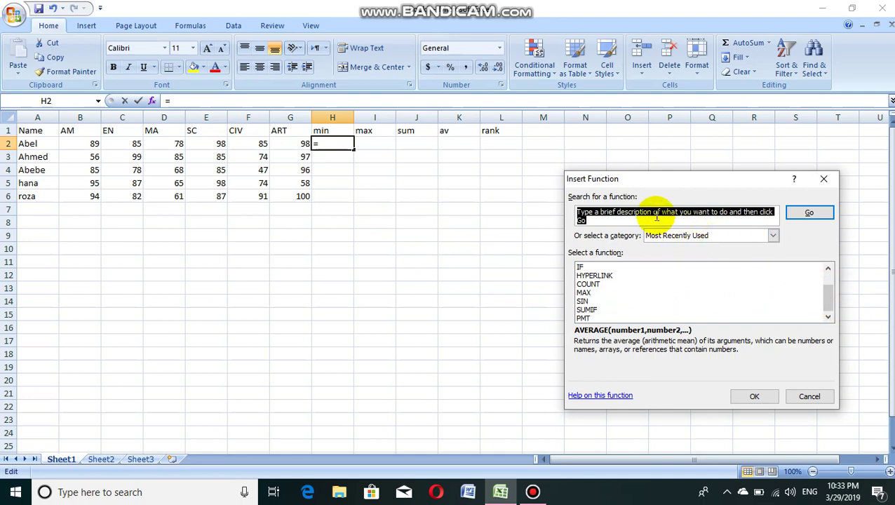
type("min")
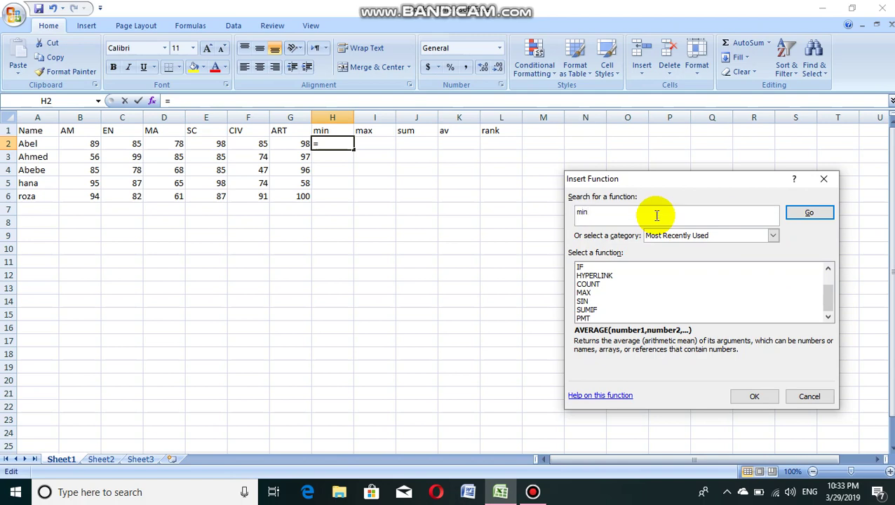
left_click(813, 215)
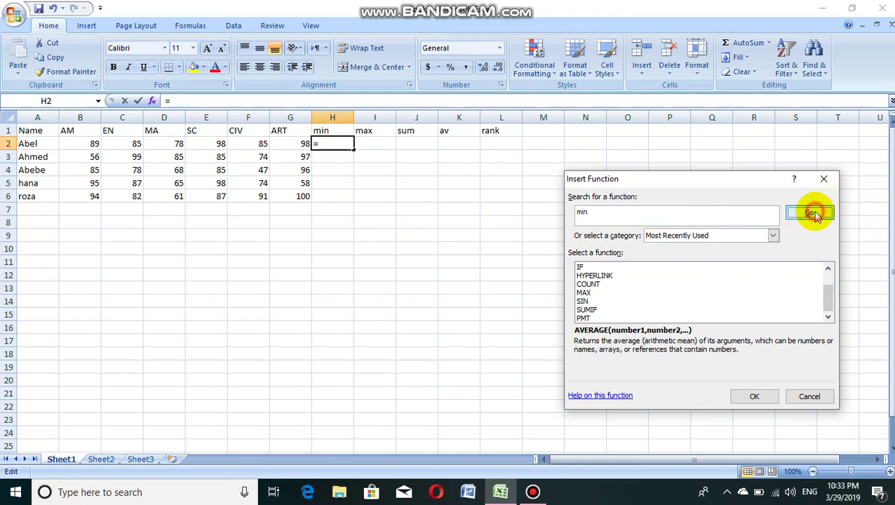
left_click(814, 214)
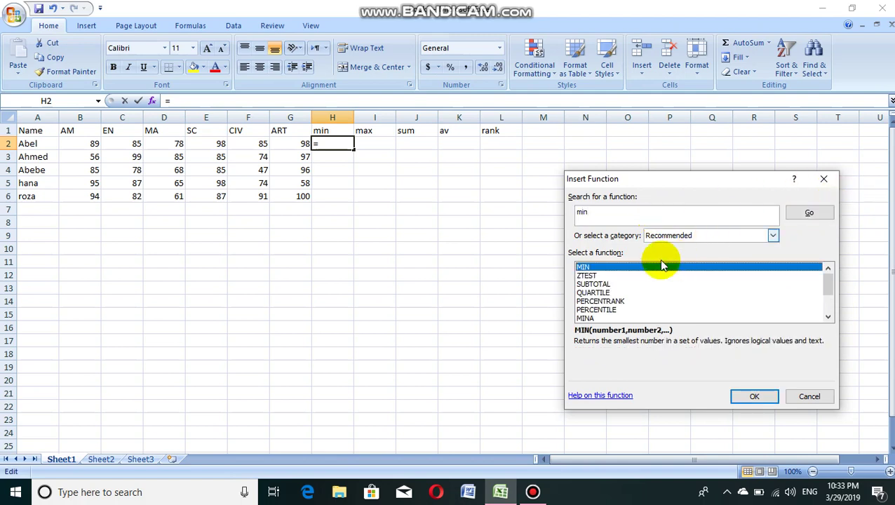
double_click(632, 267)
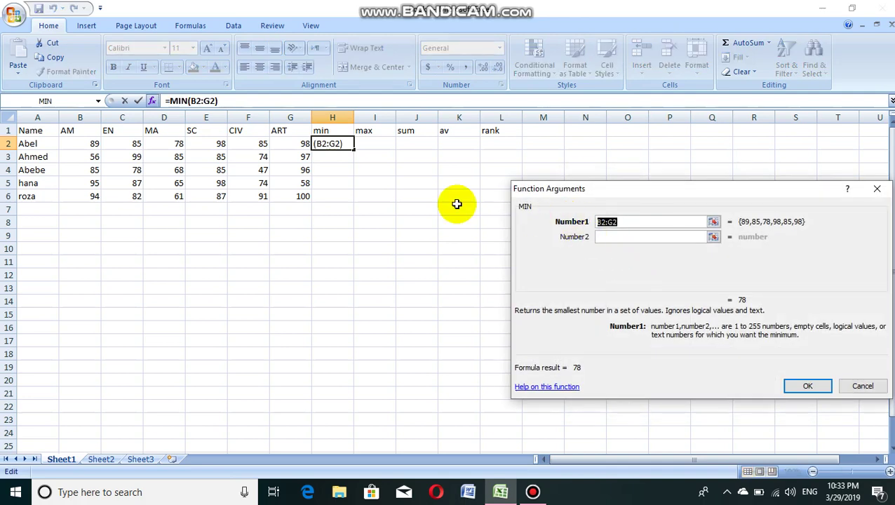
left_click(82, 146)
left_click_drag(82, 146, 275, 143)
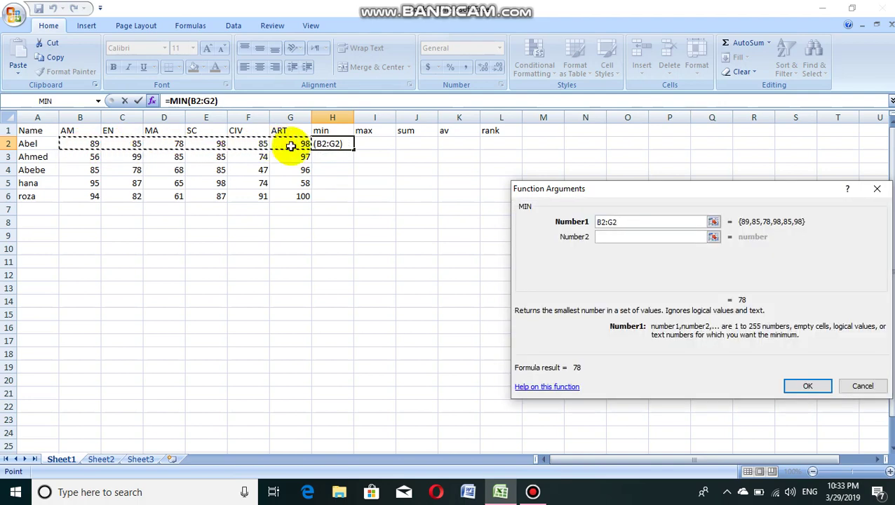
left_click(804, 387)
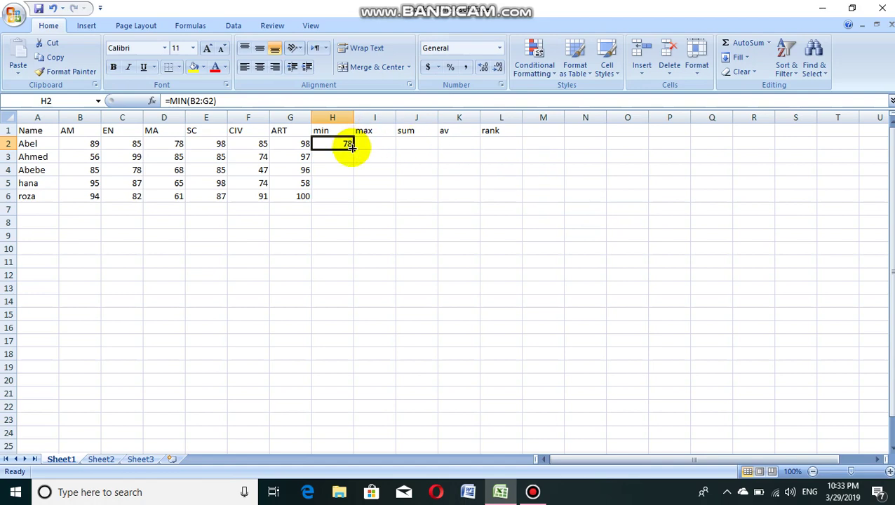
left_click_drag(353, 148, 354, 198)
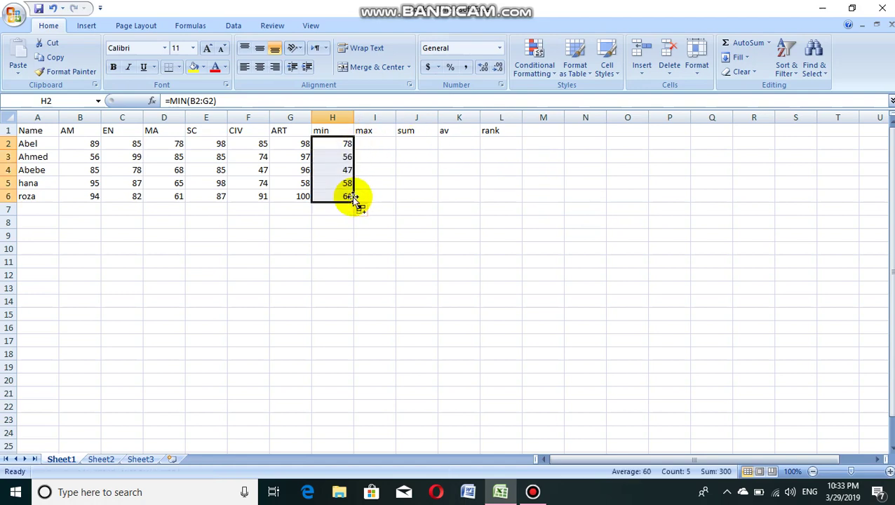
left_click(371, 145)
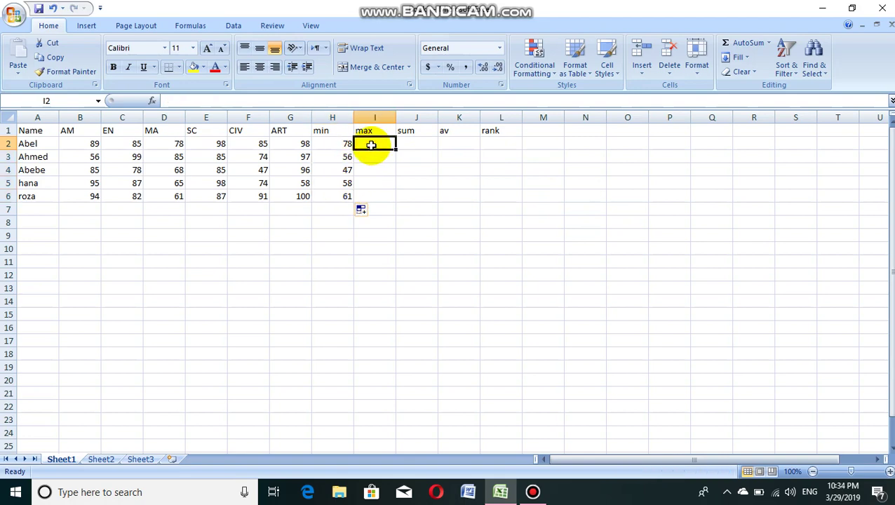
Insert MAX over B2:G2 in I2 and fill it down to I6.
left_click(155, 103)
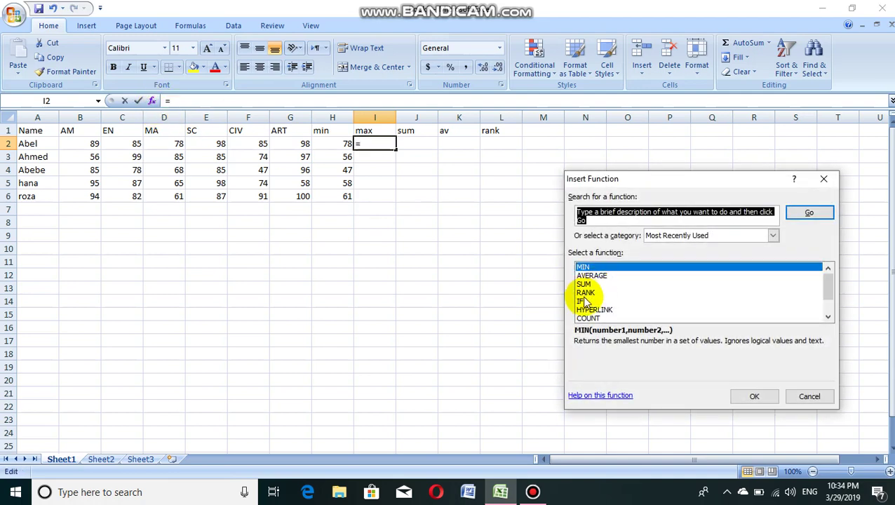
left_click(829, 318)
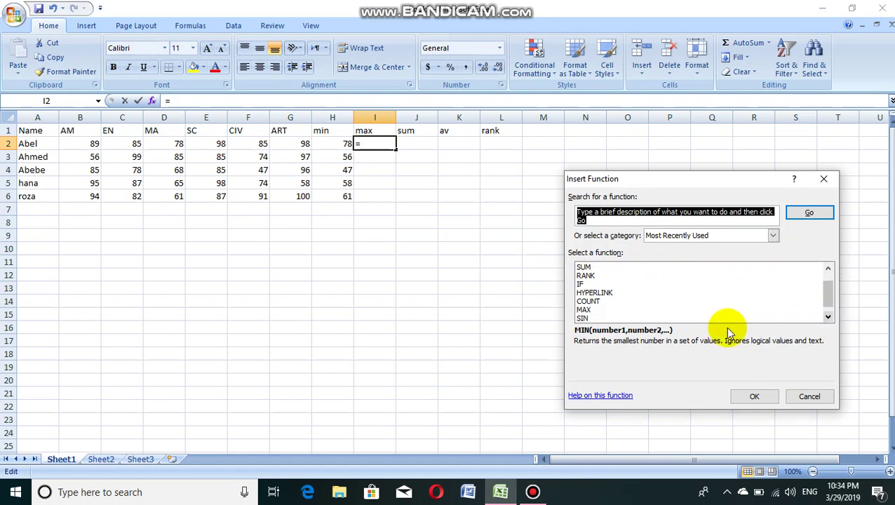
left_click(585, 311)
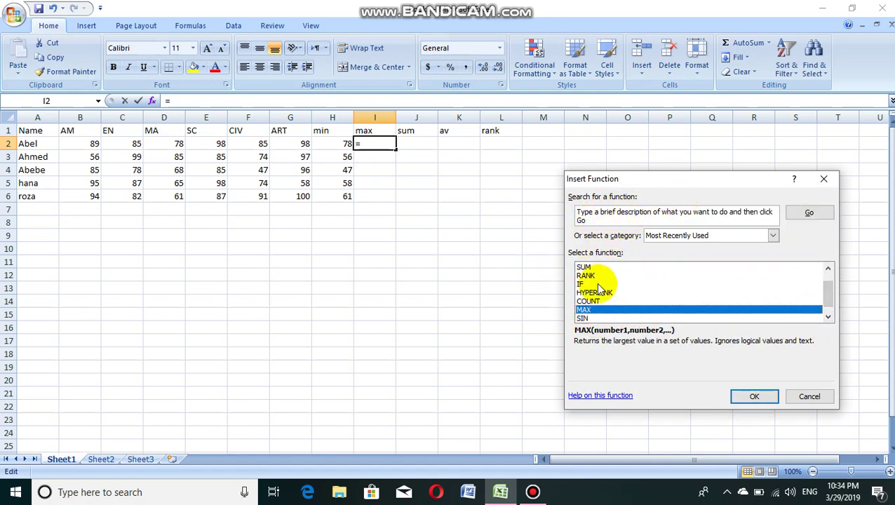
left_click(747, 398)
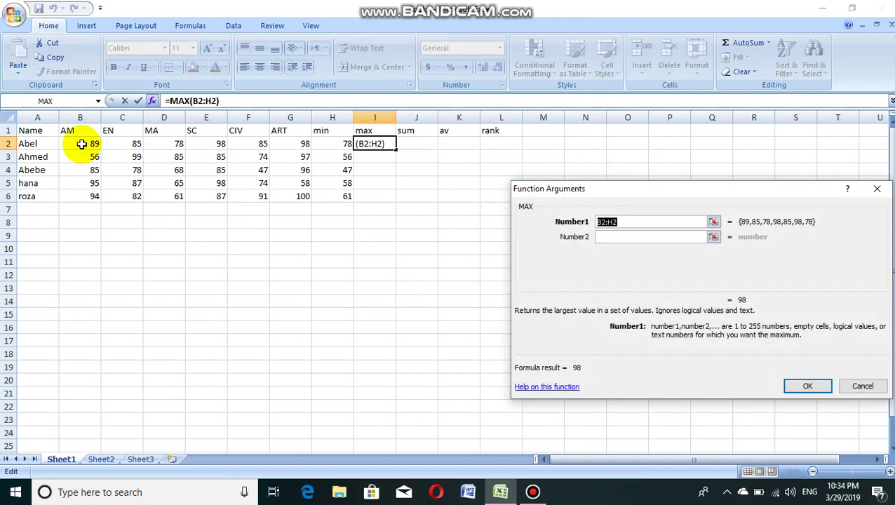
left_click_drag(81, 144, 212, 142)
left_click_drag(267, 144, 289, 144)
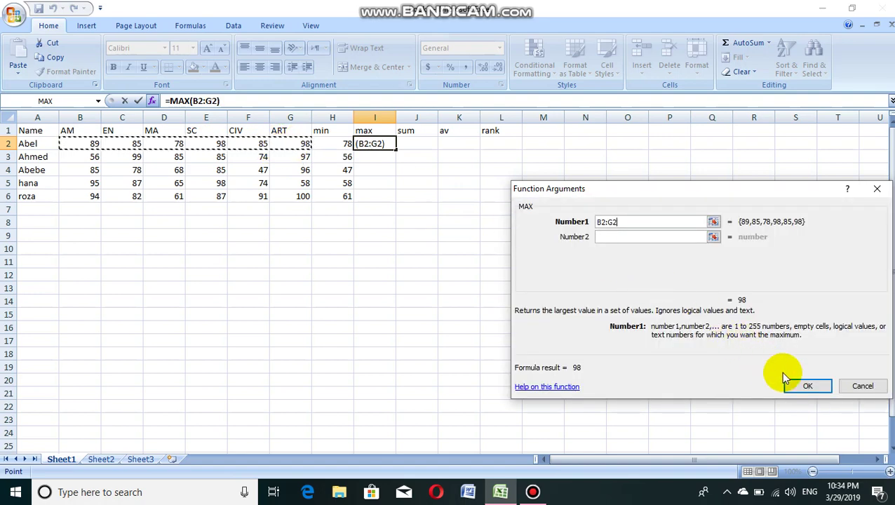
left_click(794, 384)
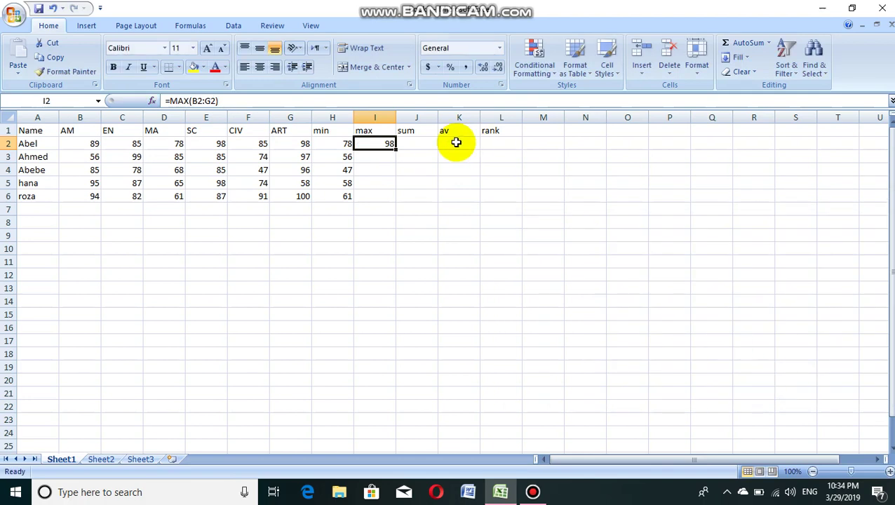
left_click_drag(396, 149, 397, 199)
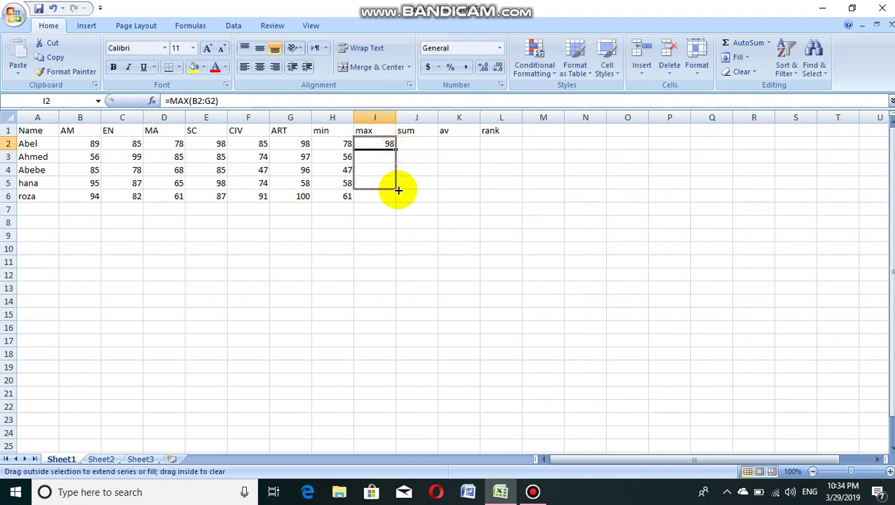
left_click(406, 143)
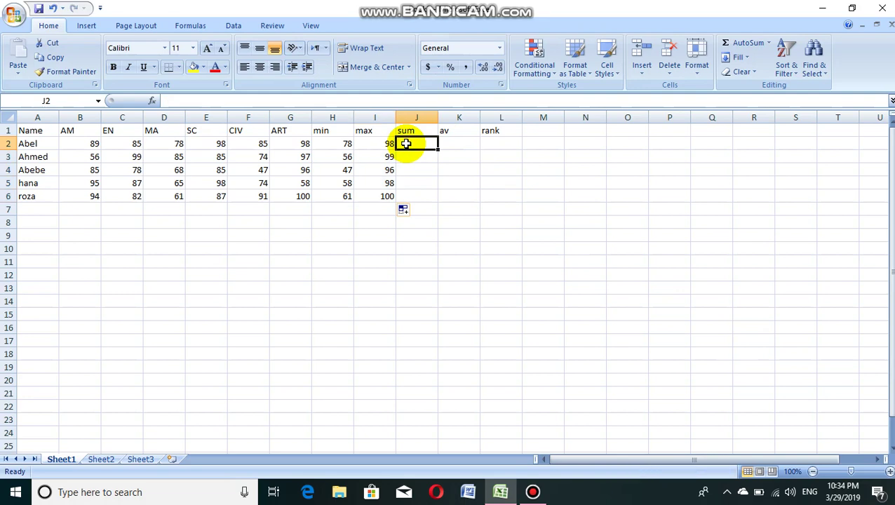
Insert SUM over B2:G2 in J2 and fill it down to J6.
left_click(151, 100)
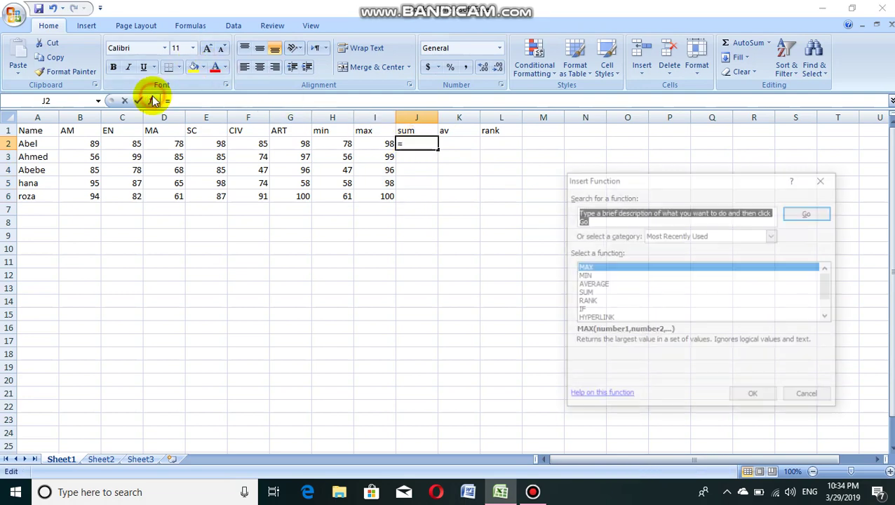
double_click(582, 293)
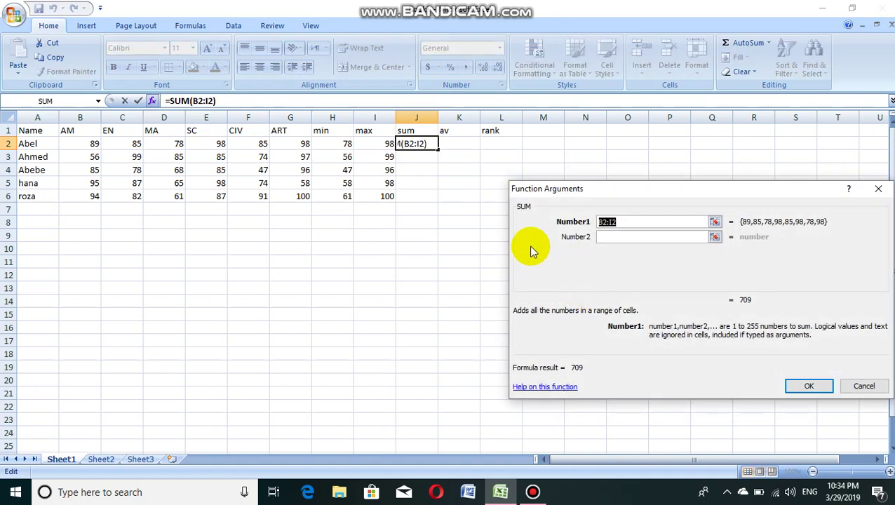
left_click_drag(80, 144, 304, 144)
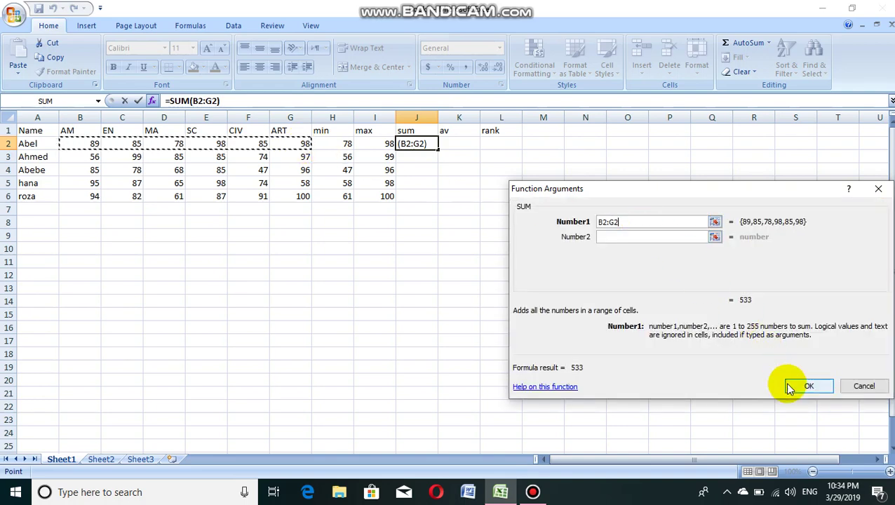
left_click(789, 387)
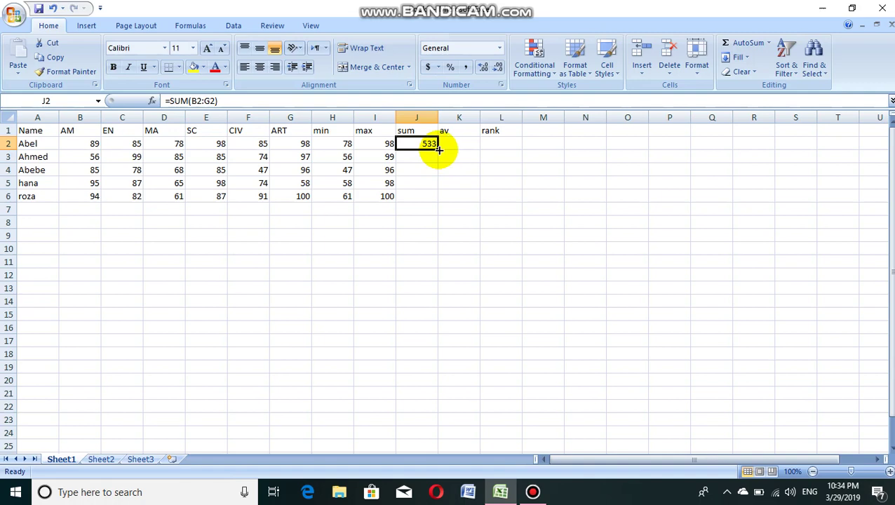
left_click_drag(439, 149, 435, 200)
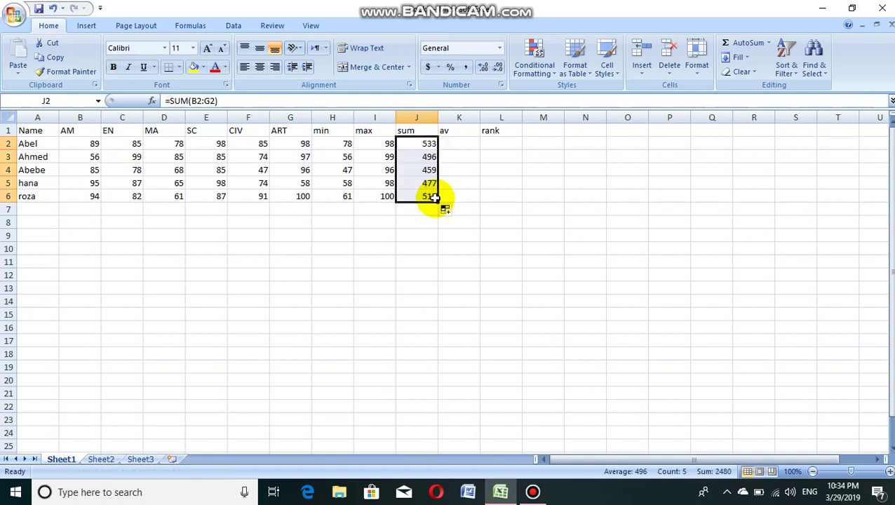
left_click(459, 148)
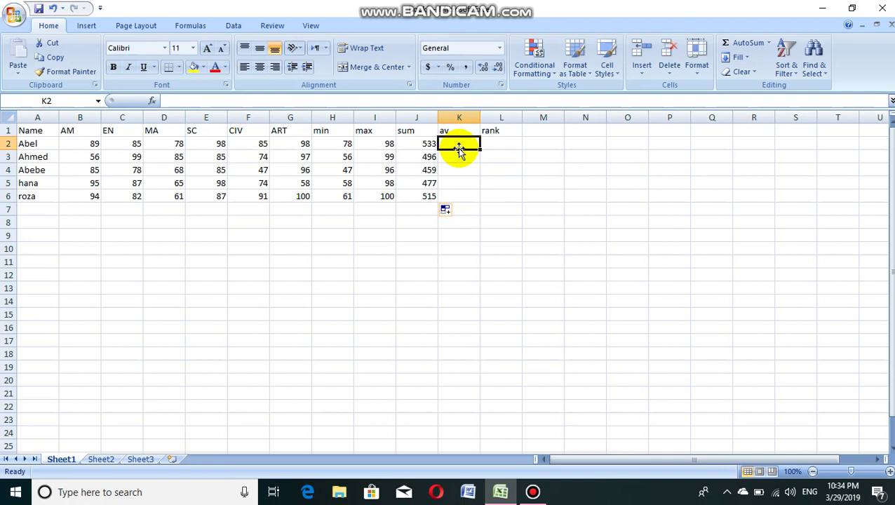
Enter =AVERAGE(B2:G2) in K2 and fill it down to K6, giving 88.83333, 82.66667, 76.5, 79.5, 85.83333.
left_click(153, 101)
left_click(588, 293)
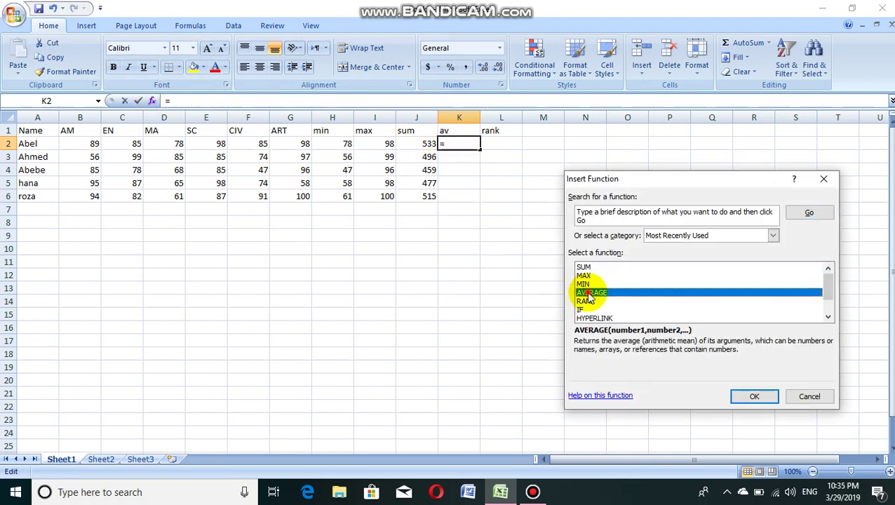
double_click(588, 293)
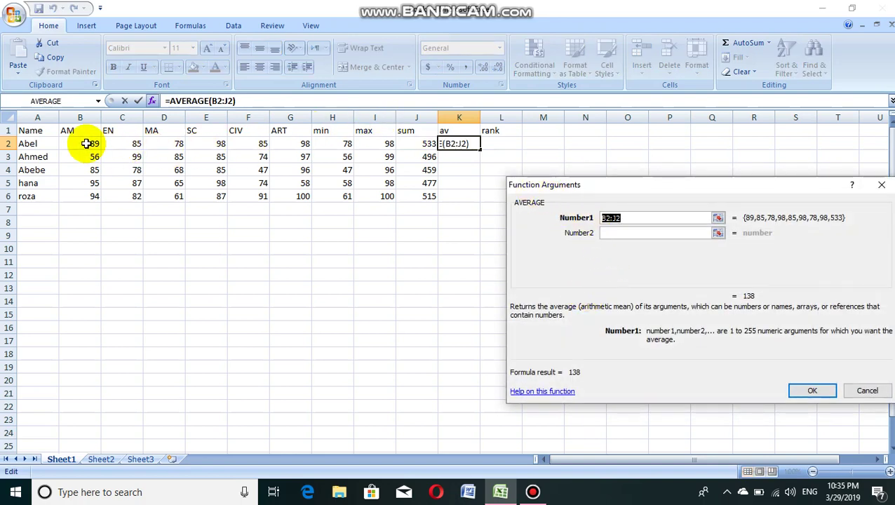
left_click_drag(86, 144, 293, 144)
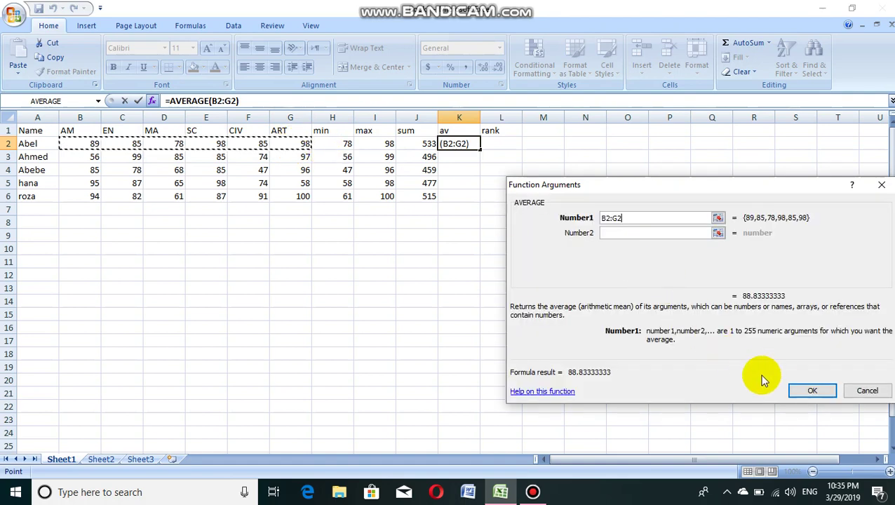
left_click(790, 390)
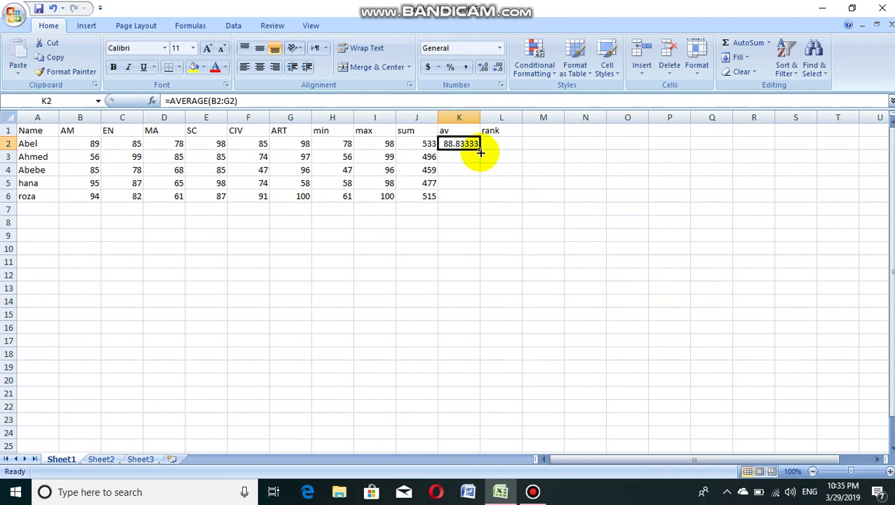
left_click_drag(480, 152, 480, 170)
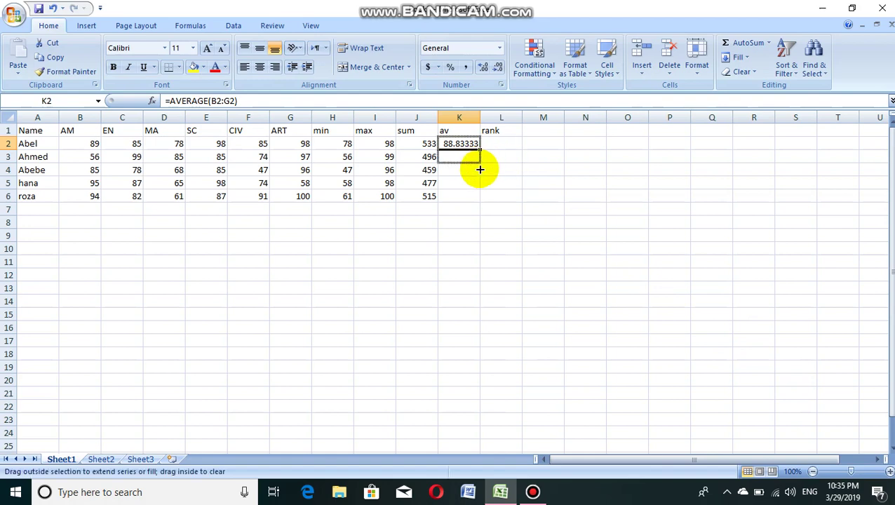
left_click_drag(480, 170, 483, 199)
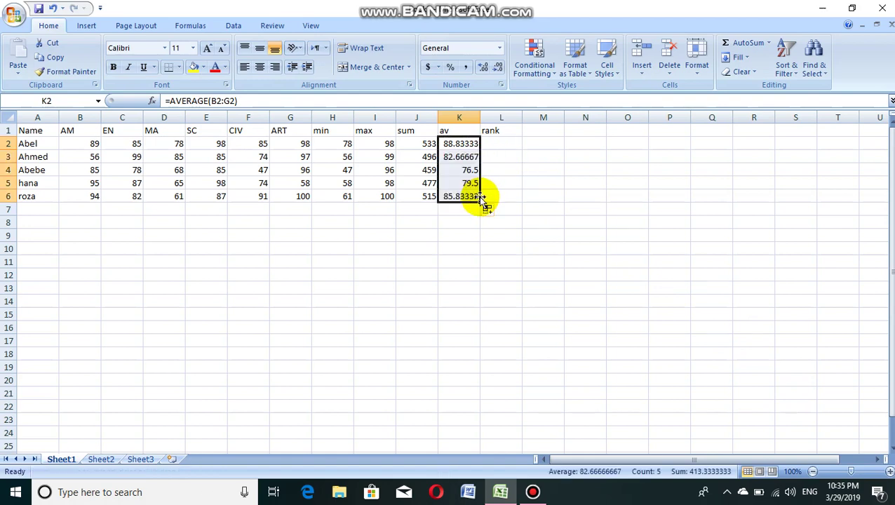
left_click(501, 145)
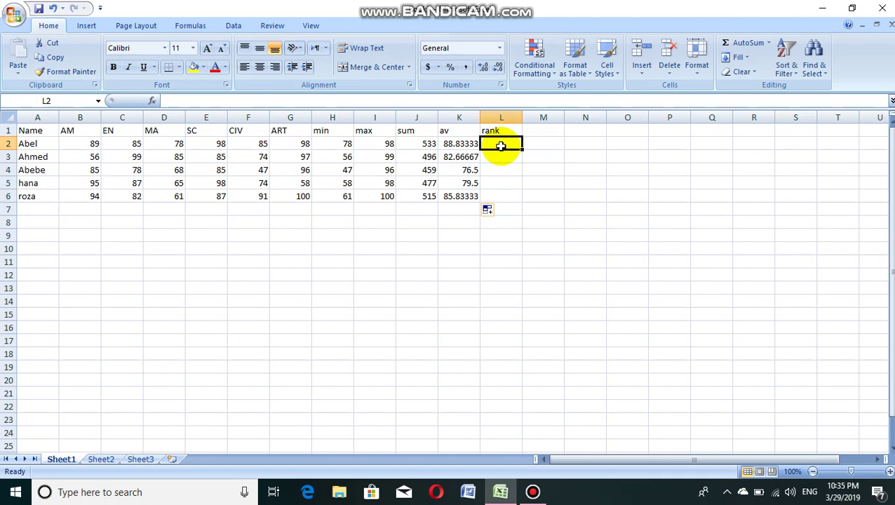
Enter RANK in L2 with Number K2 and Ref $K$2:$K$6, then fill down to L6.
left_click(153, 102)
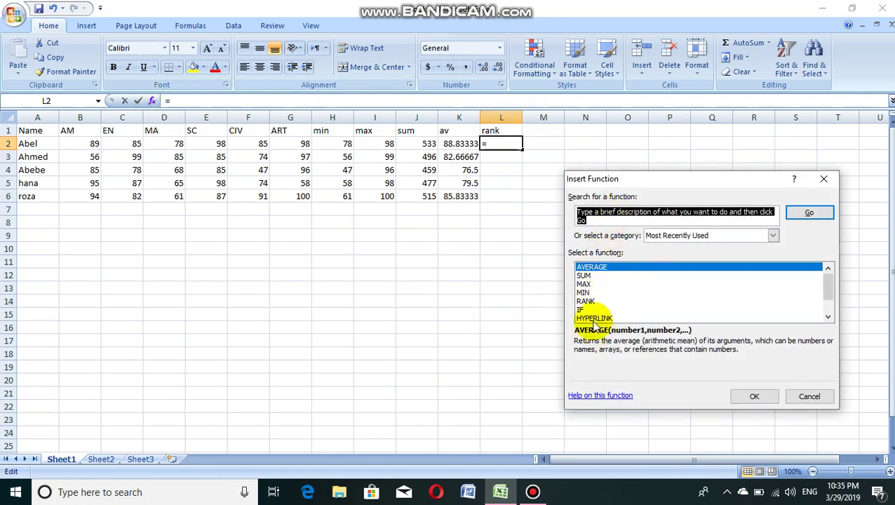
left_click(586, 301)
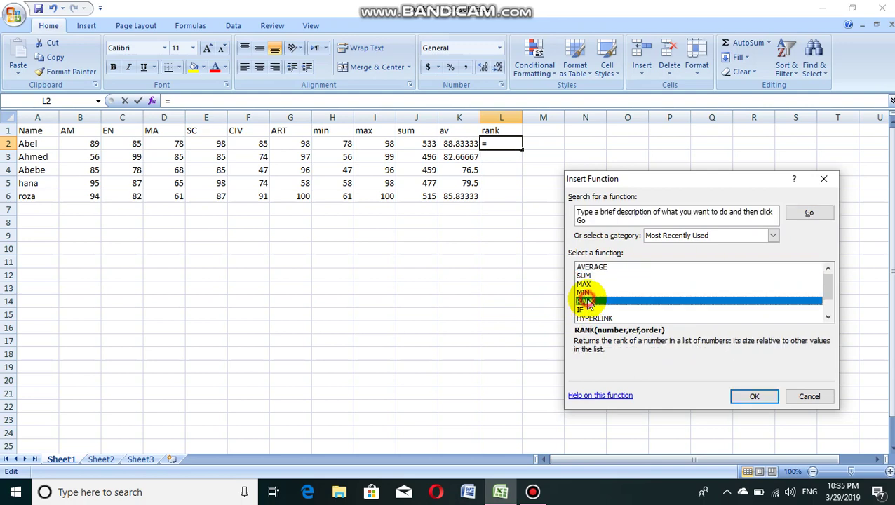
left_click(755, 396)
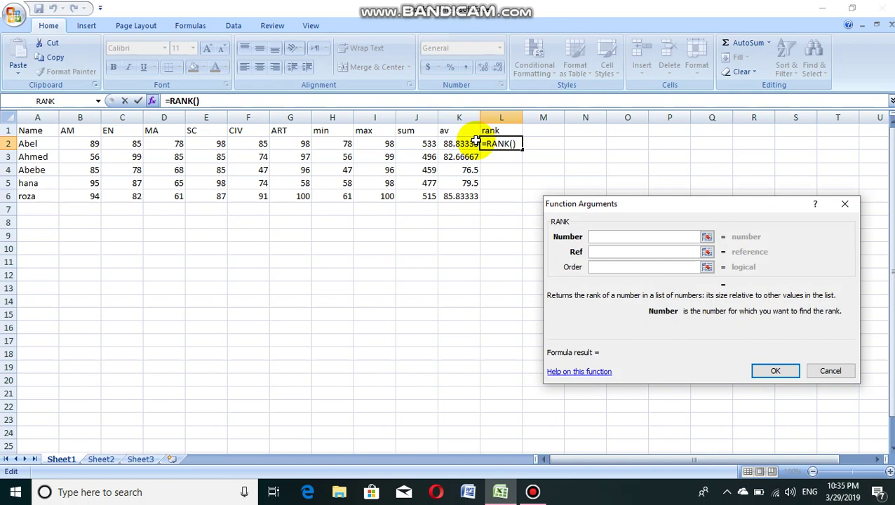
left_click(598, 237)
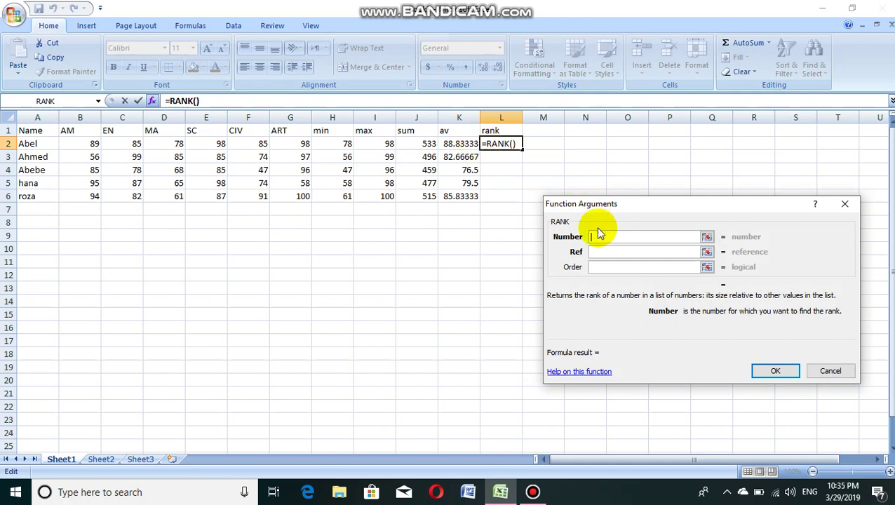
left_click(448, 143)
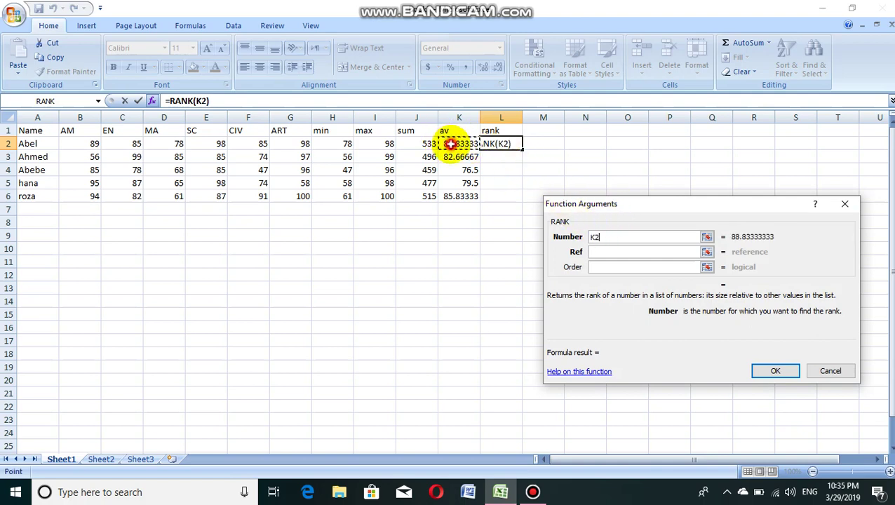
left_click(609, 252)
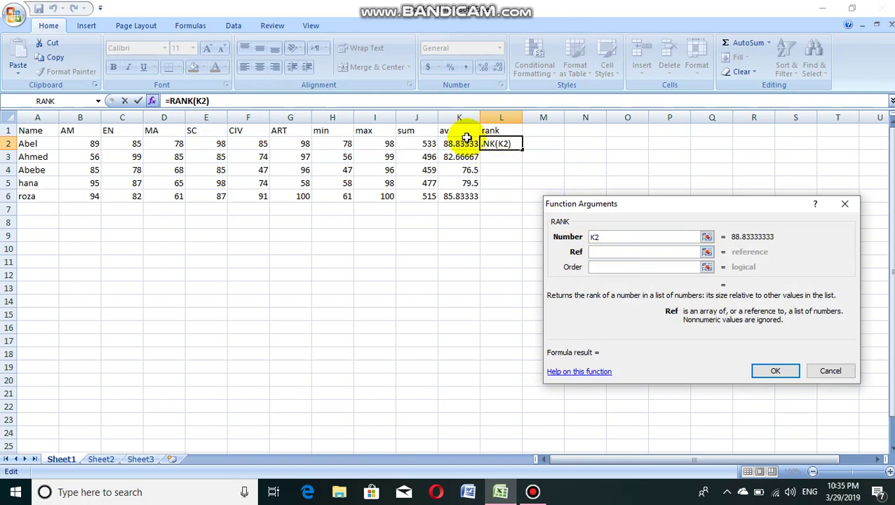
key("Tab")
left_click_drag(452, 145, 460, 198)
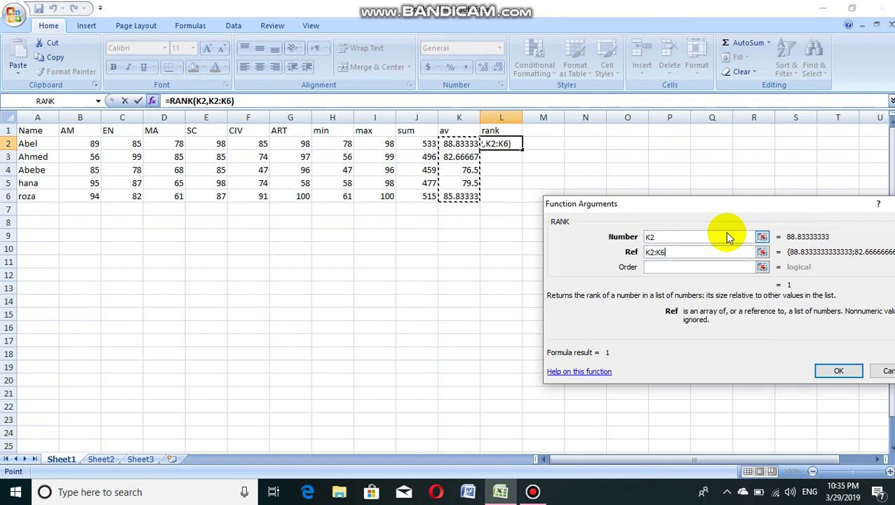
key("F4")
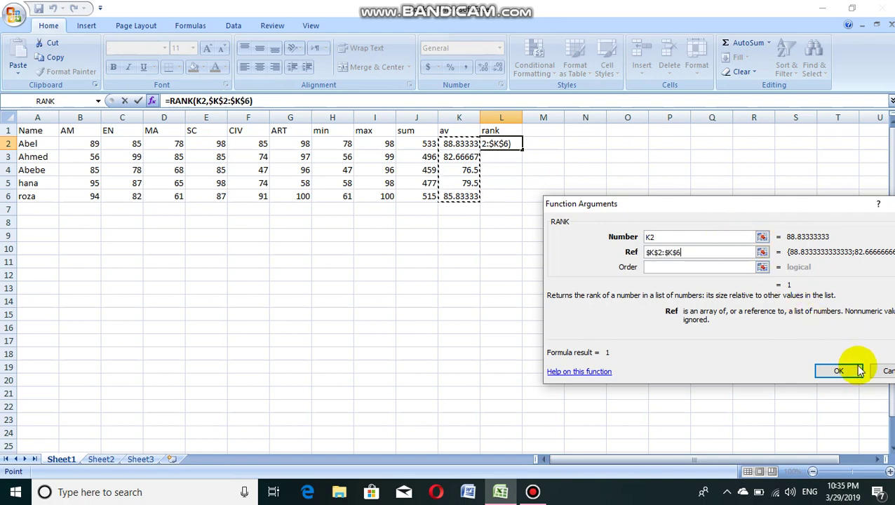
left_click(842, 371)
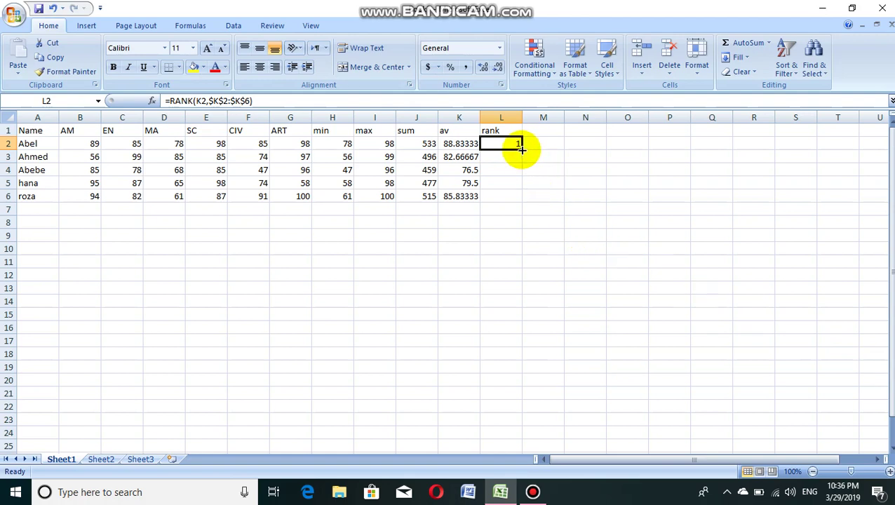
left_click_drag(521, 150, 515, 197)
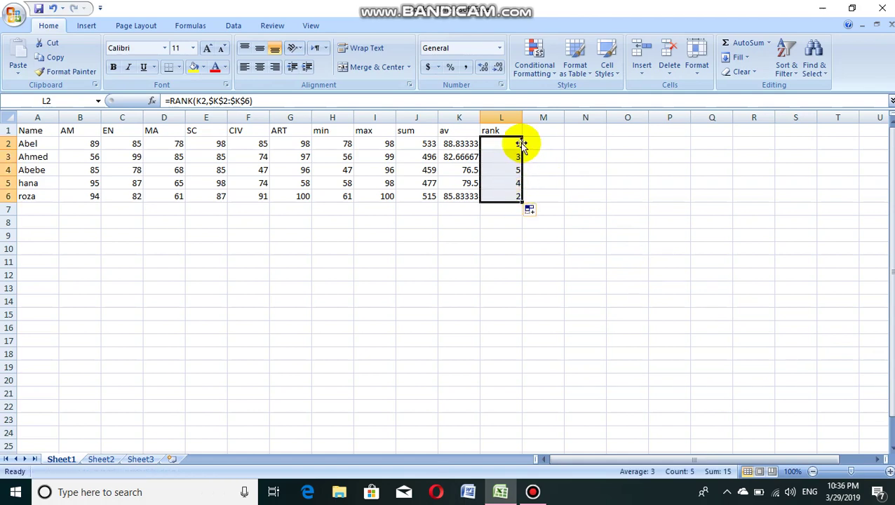